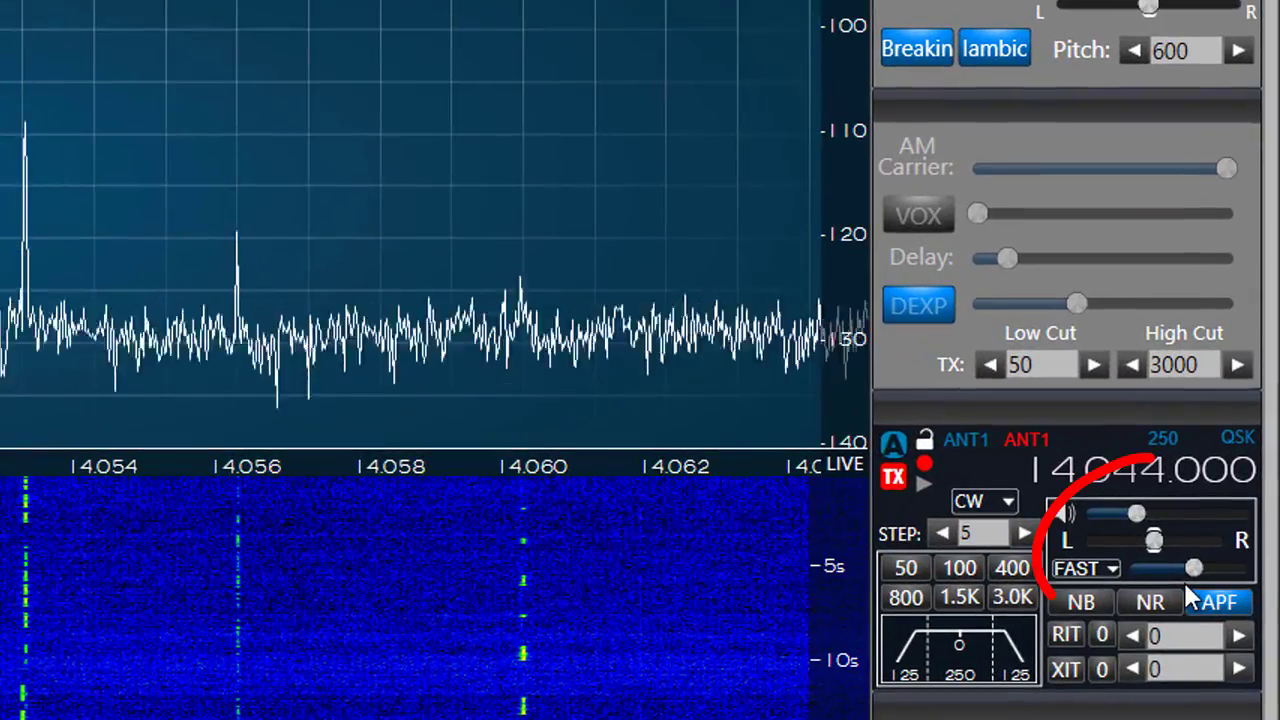
Tune the CW slice to 14.053.590 and adjust its AGC threshold around the noise floor
mouse_move(1192, 573)
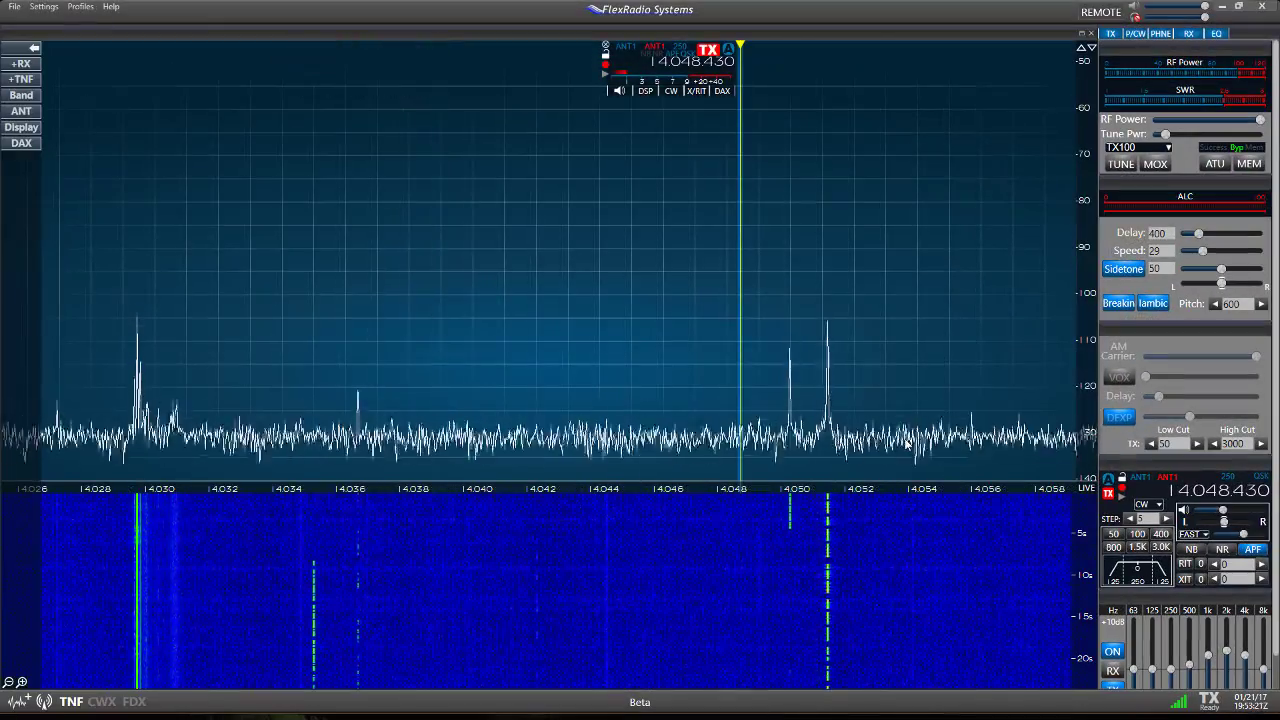
click(905, 444)
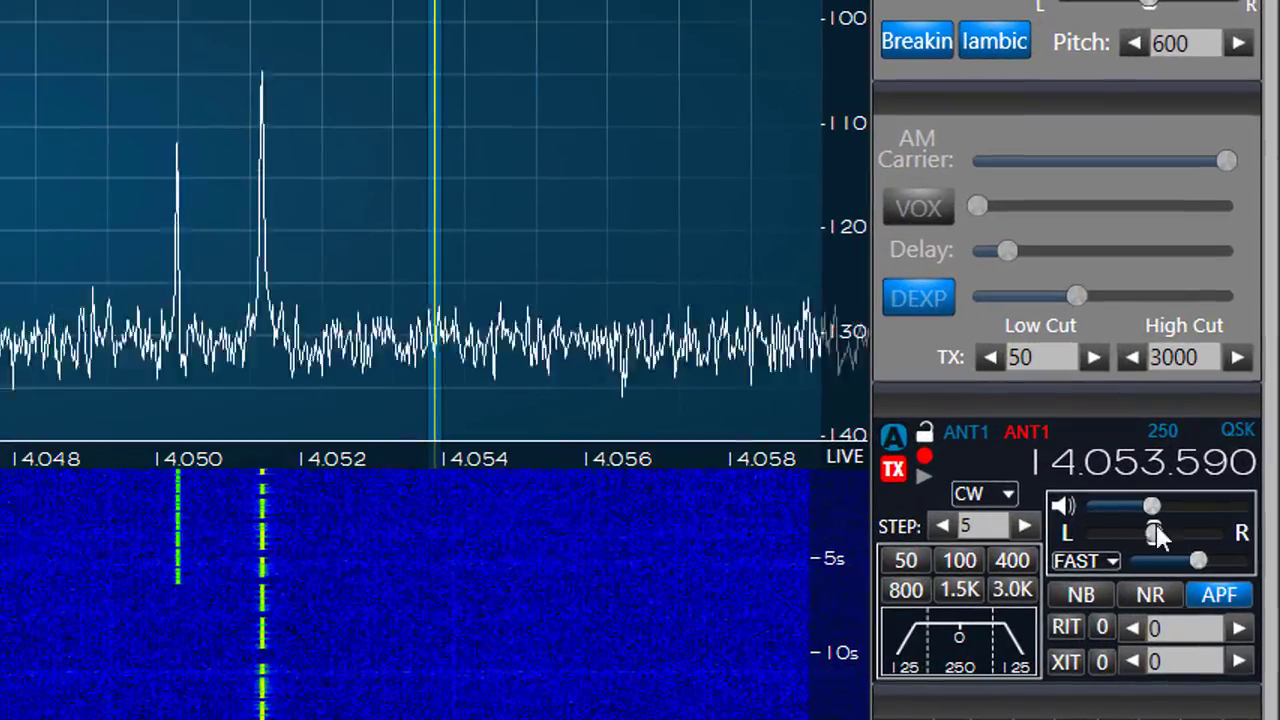
mouse_move(1191, 558)
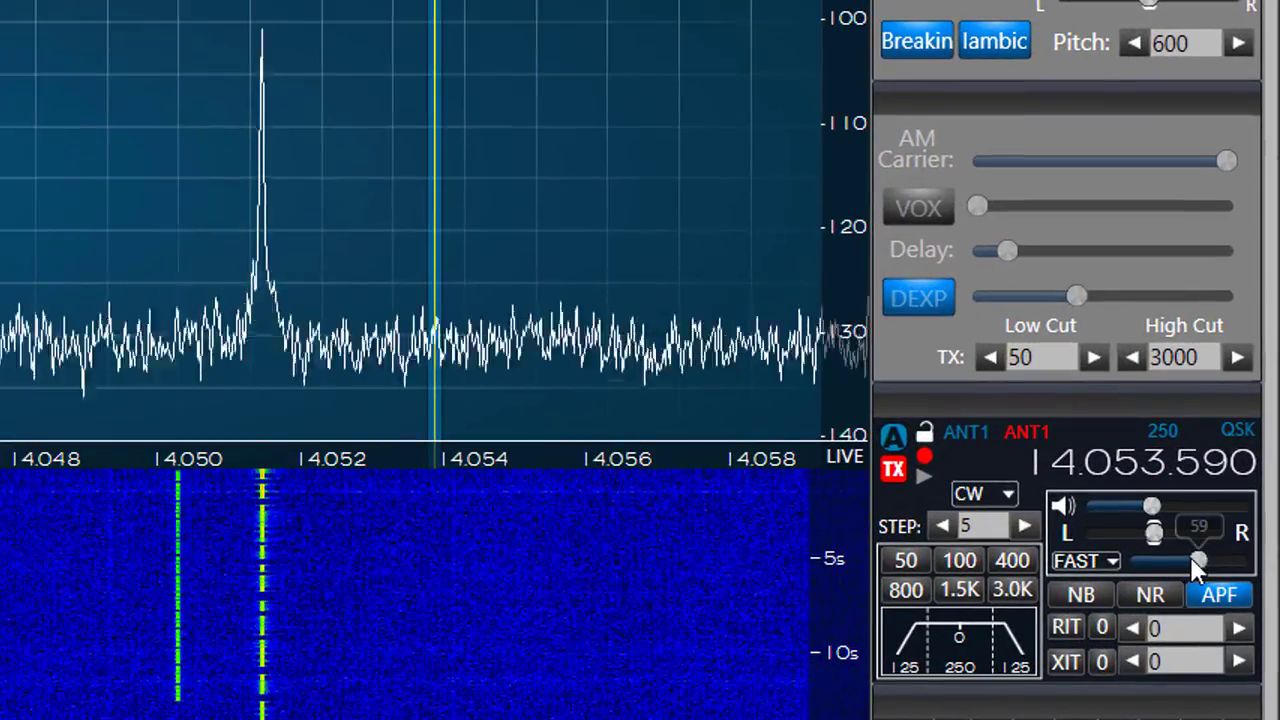
mouse_move(1192, 562)
mouse_down()
mouse_move(1242, 566)
mouse_move(1201, 561)
mouse_up()
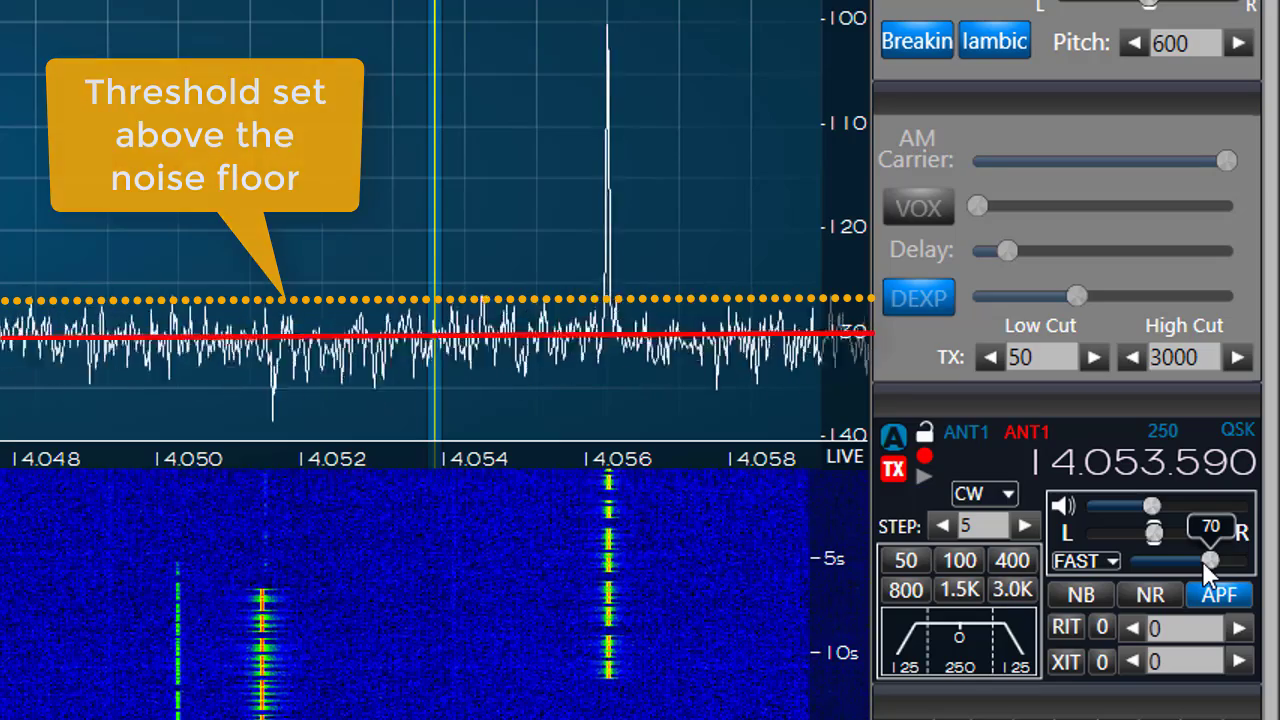
drag(1202, 561, 1199, 561)
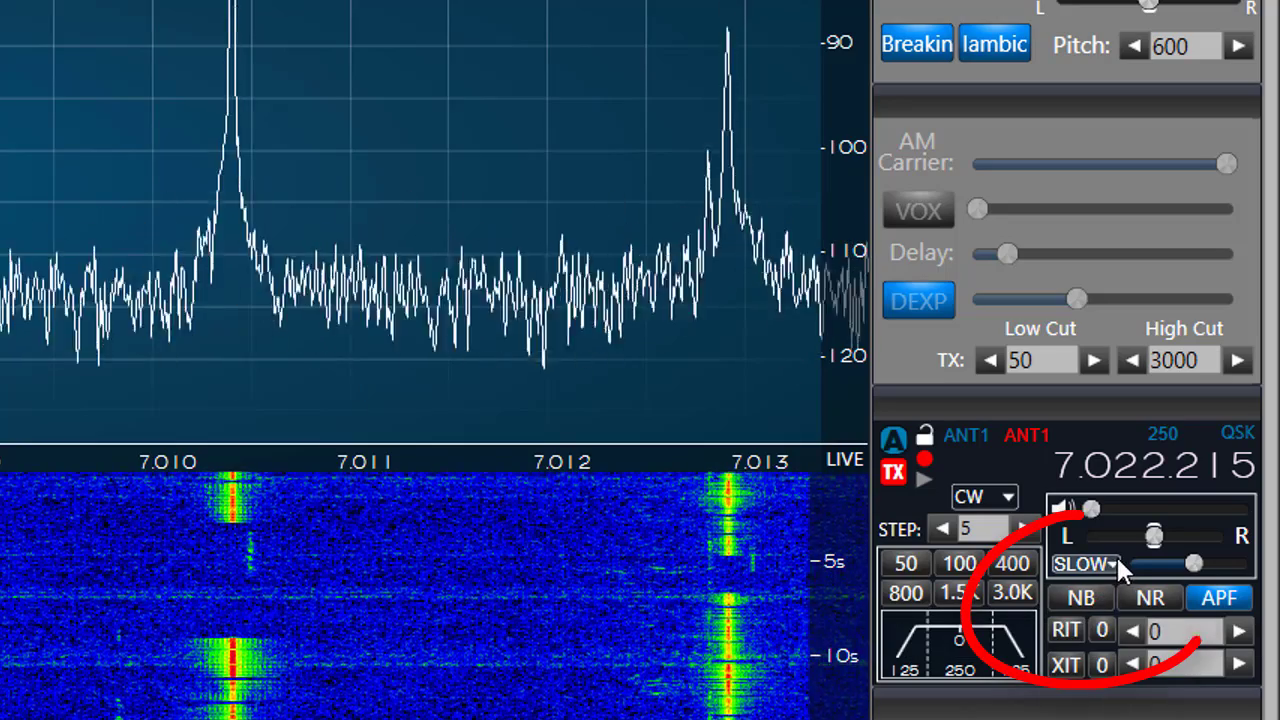
Switch the receiver's AGC speed through FAST and MED, ending on SLOW
click(1117, 564)
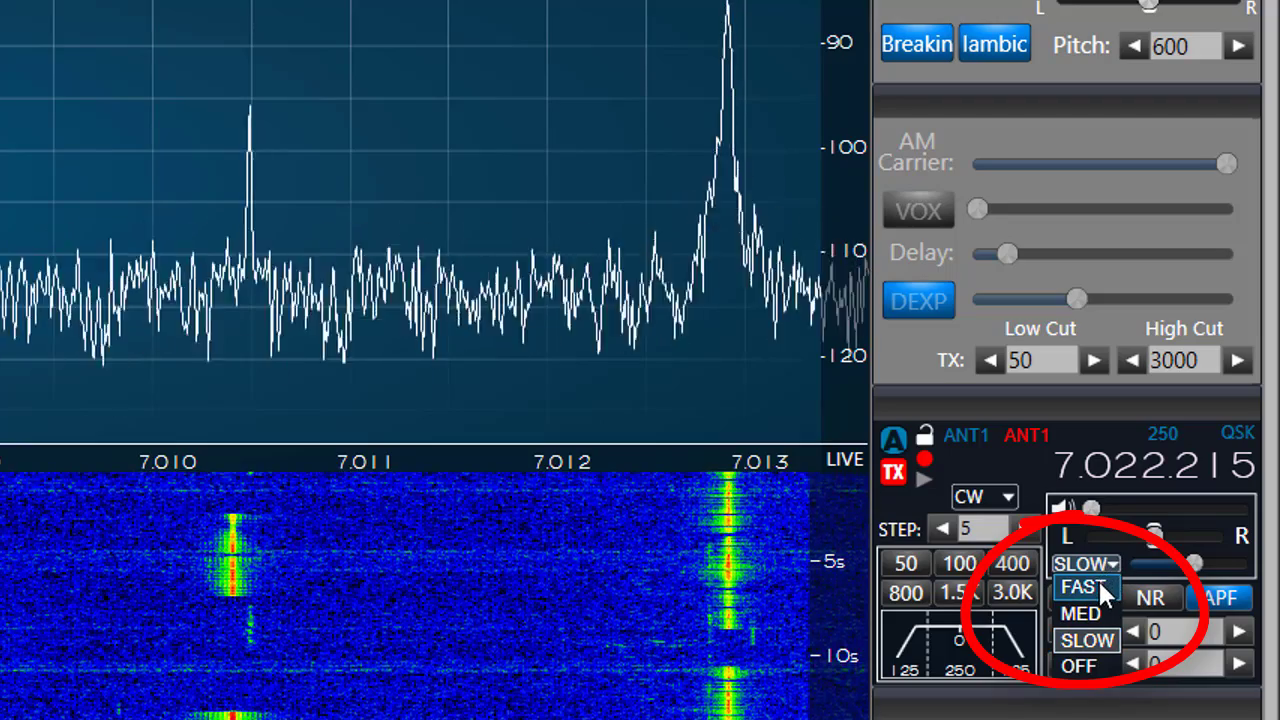
click(1100, 582)
click(1110, 562)
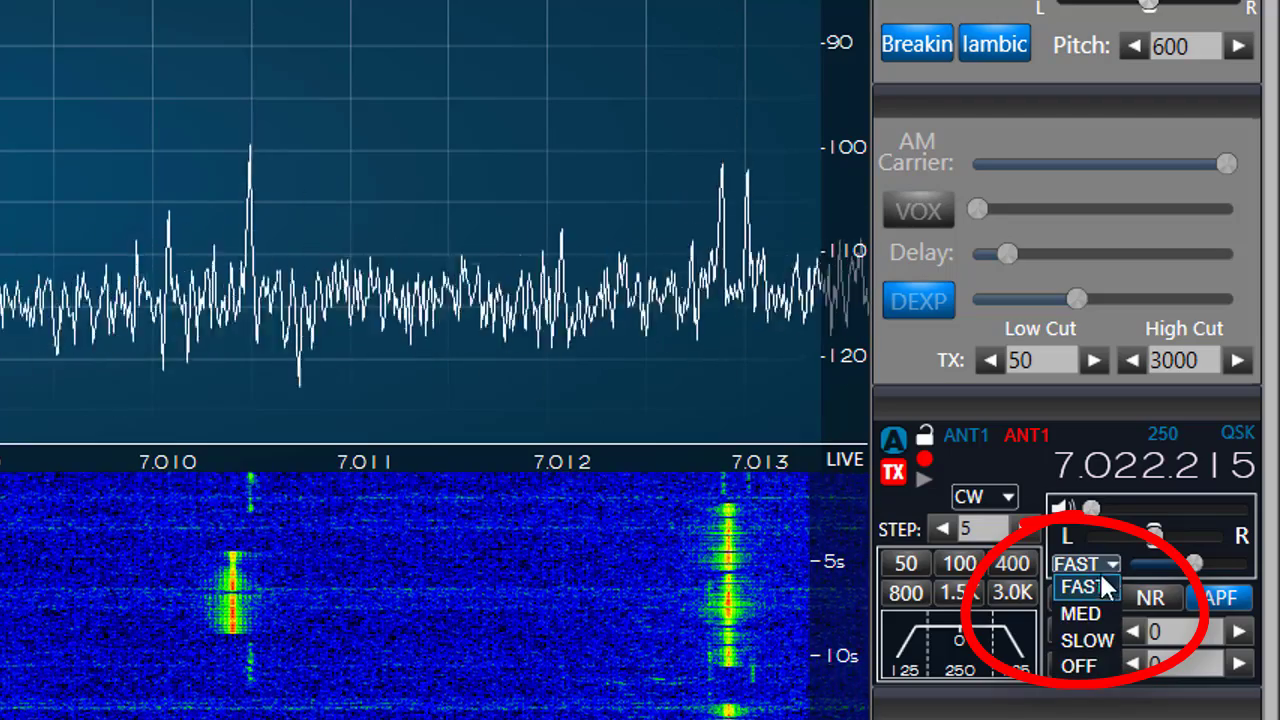
click(1080, 613)
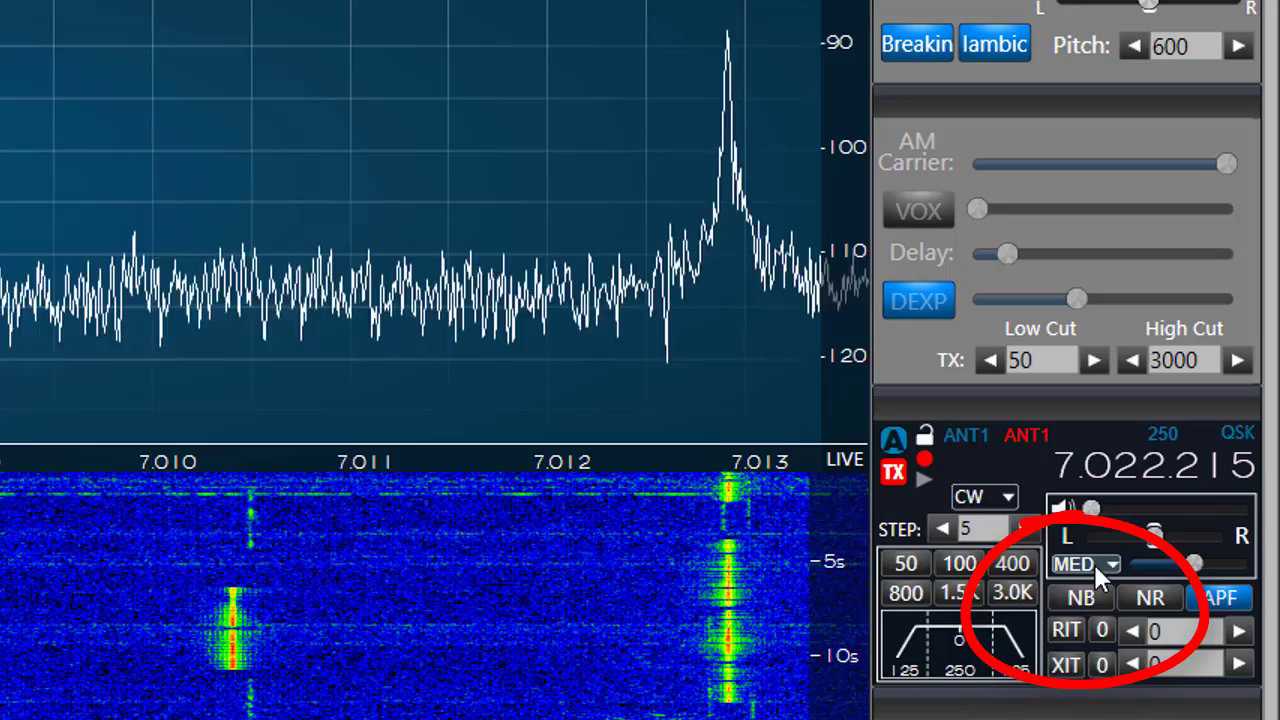
click(1094, 564)
click(1084, 644)
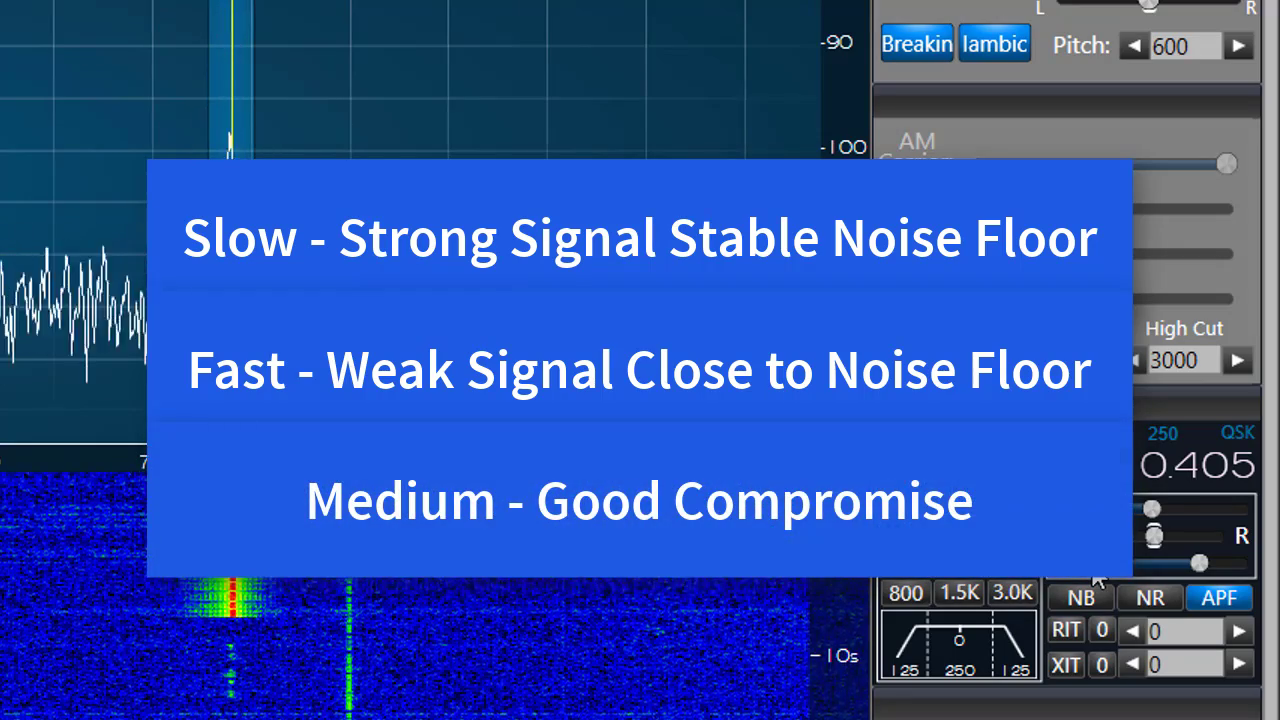
Set the AGC speed to FAST for the 7.010.405 slice and lower its AGC threshold
click(1095, 570)
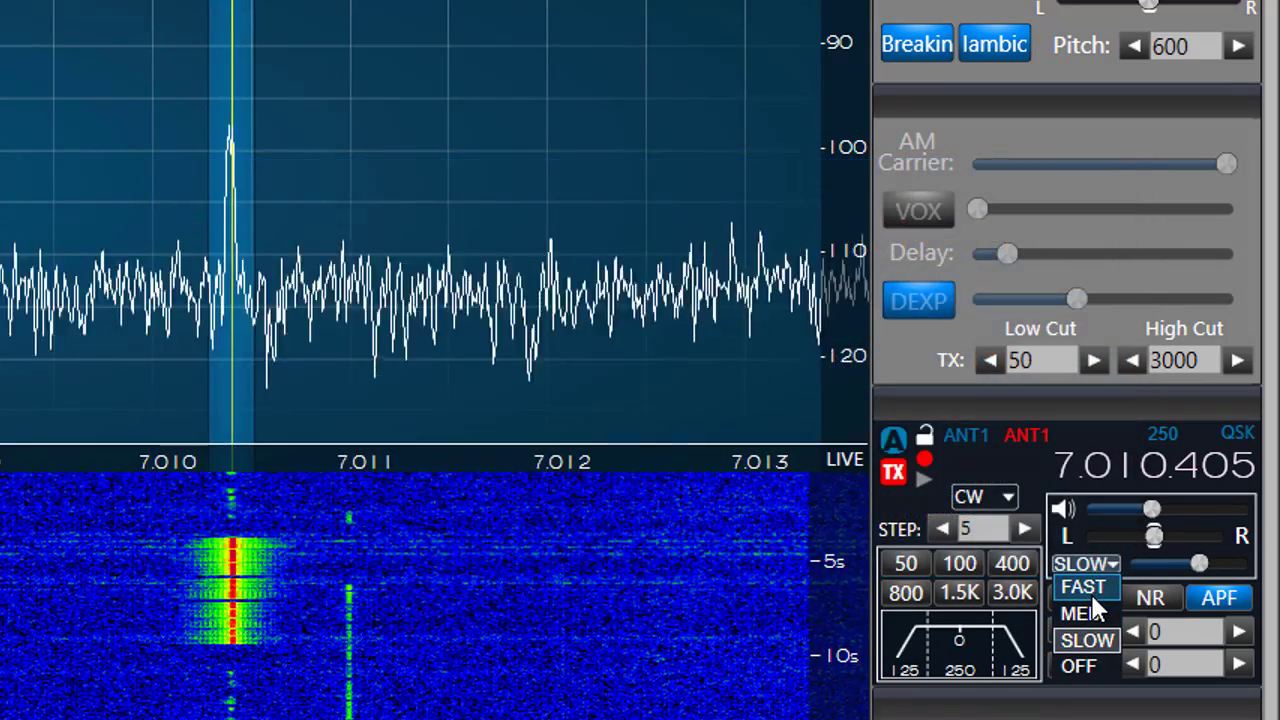
click(1090, 591)
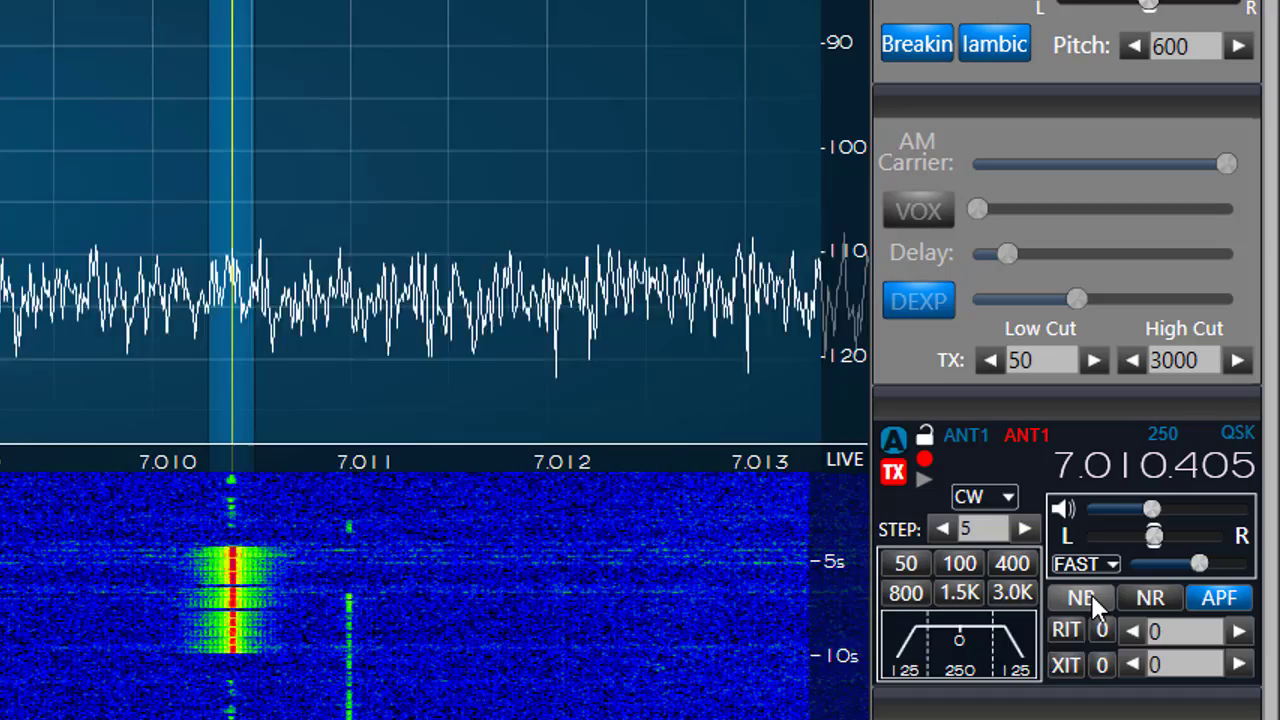
mouse_move(1204, 565)
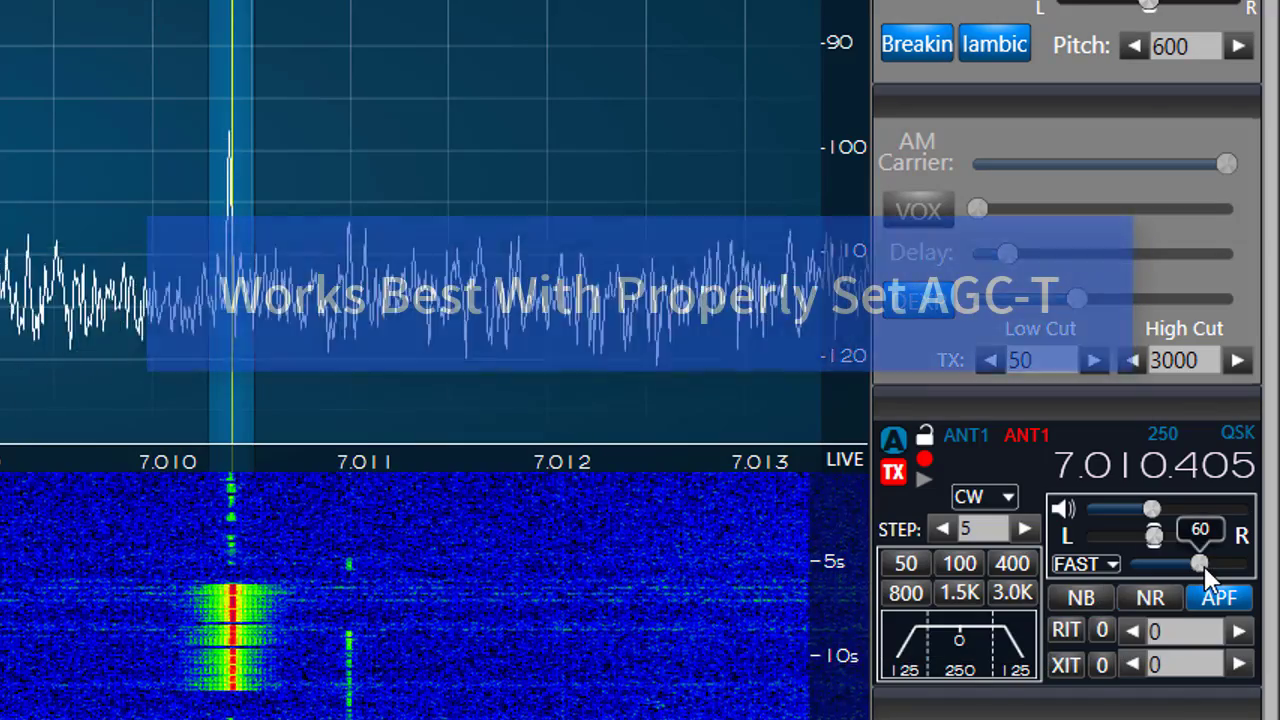
drag(1204, 565, 1176, 569)
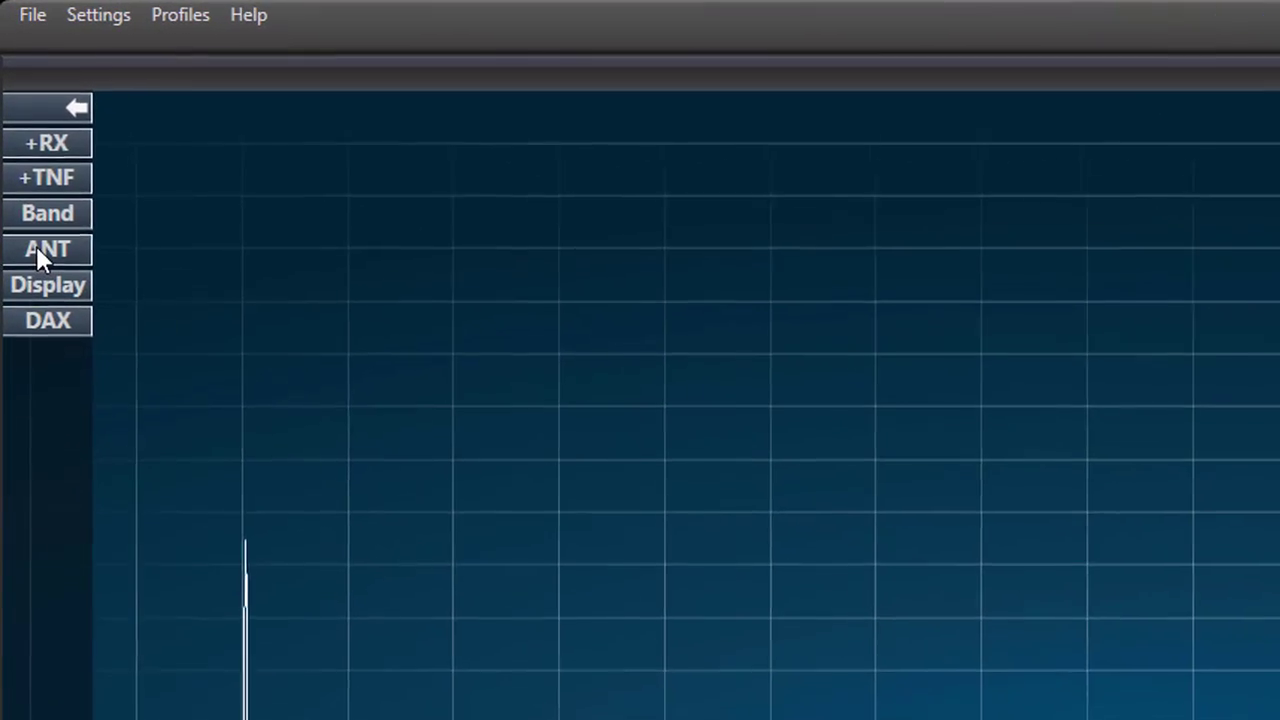
Enable the wideband noise blanker (WNB) in the antenna settings with a raised level, and in slice A's DSP settings at 18.135.180
click(36, 250)
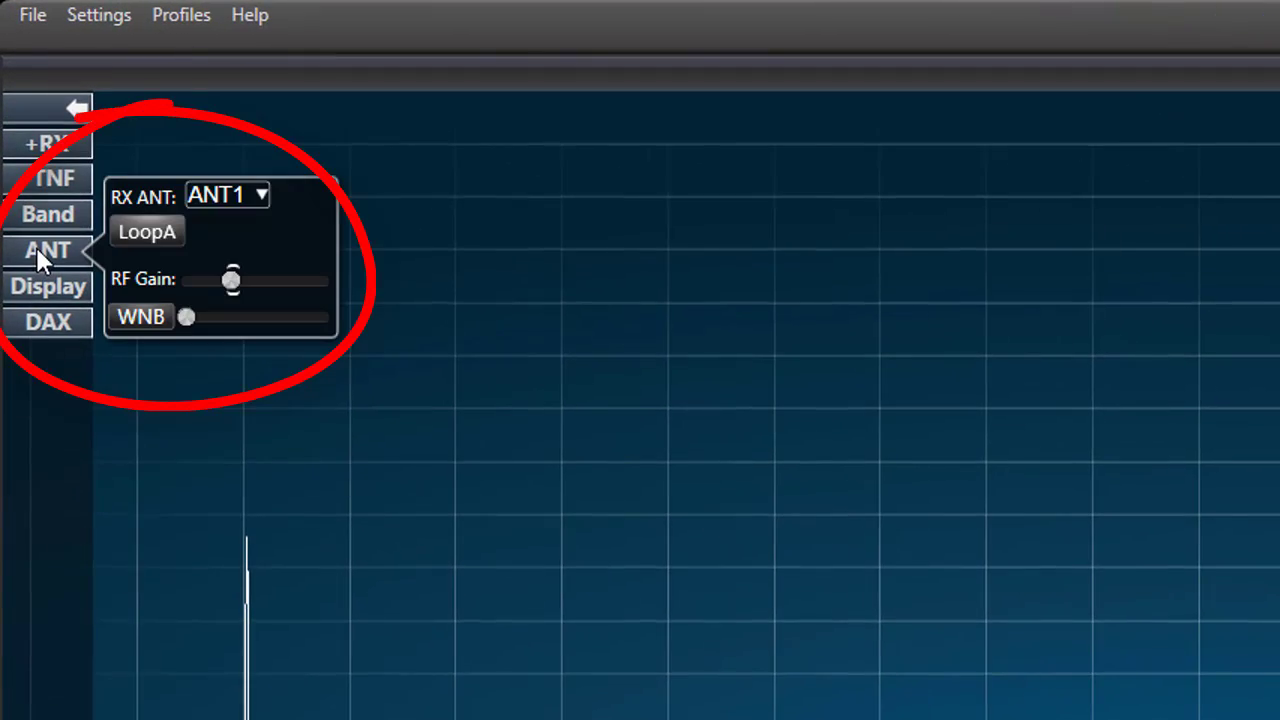
click(145, 318)
mouse_move(179, 316)
mouse_down()
mouse_move(351, 328)
mouse_move(240, 337)
mouse_up()
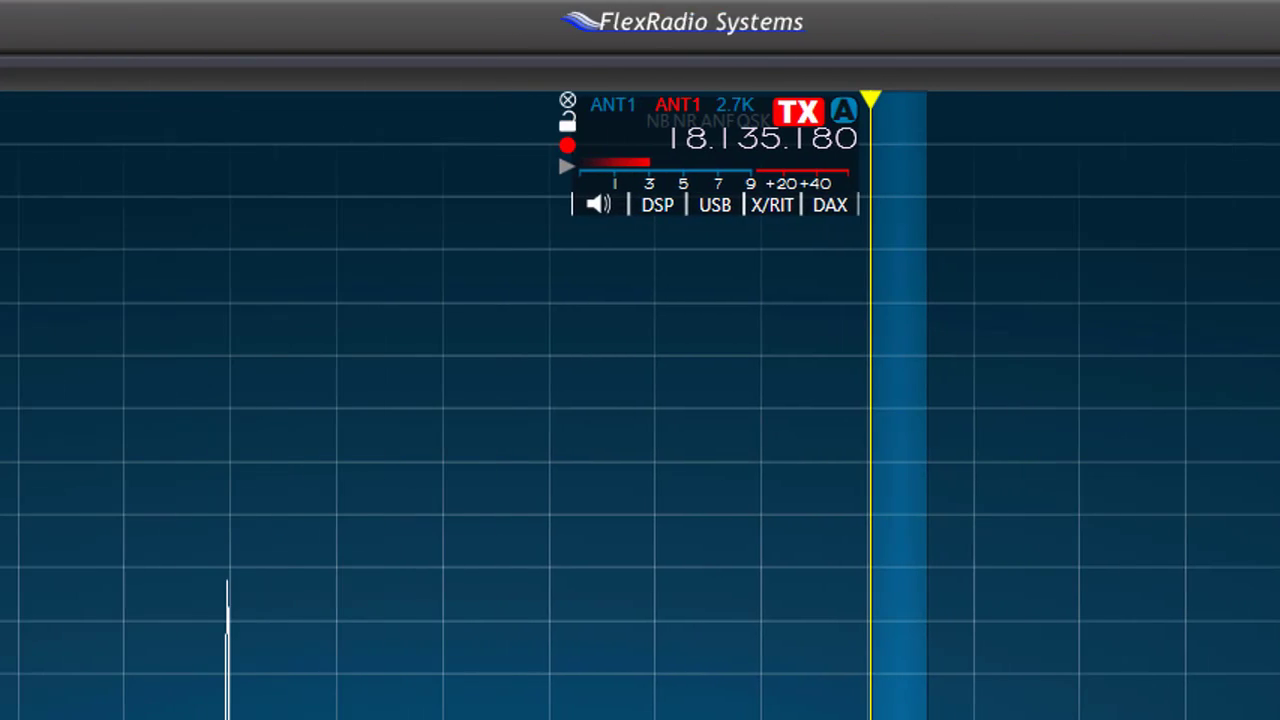
click(666, 204)
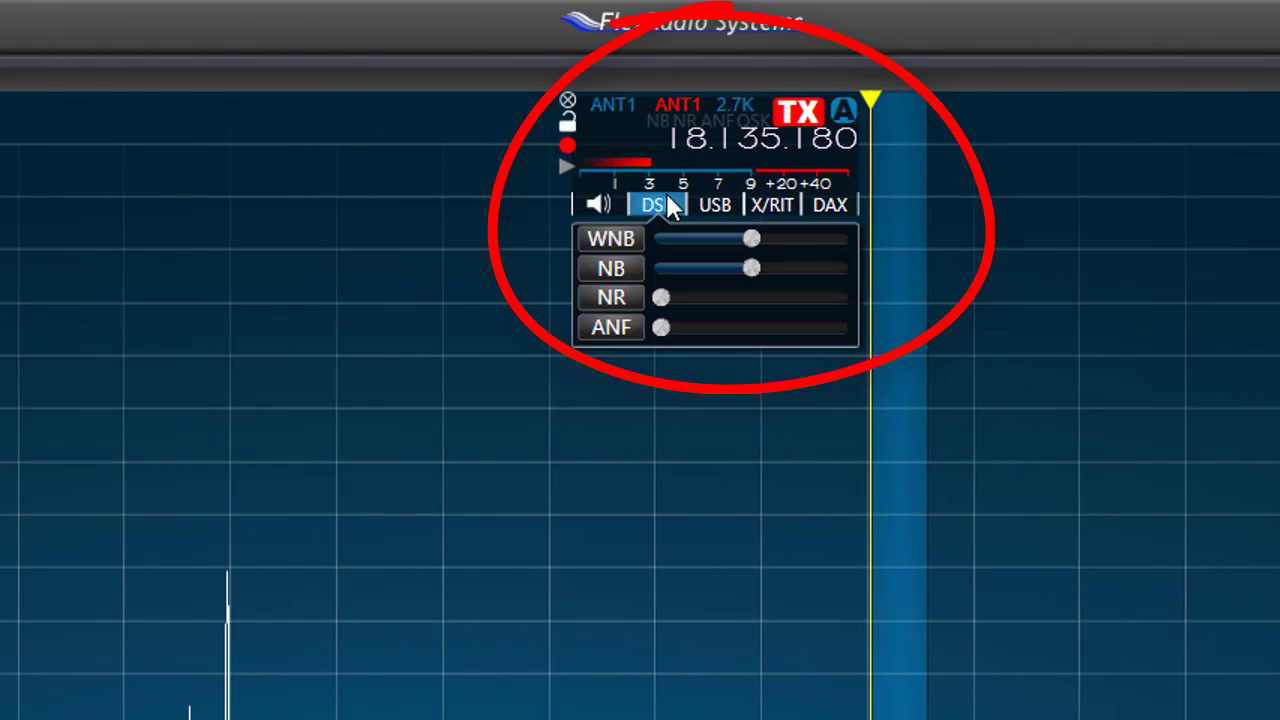
click(614, 237)
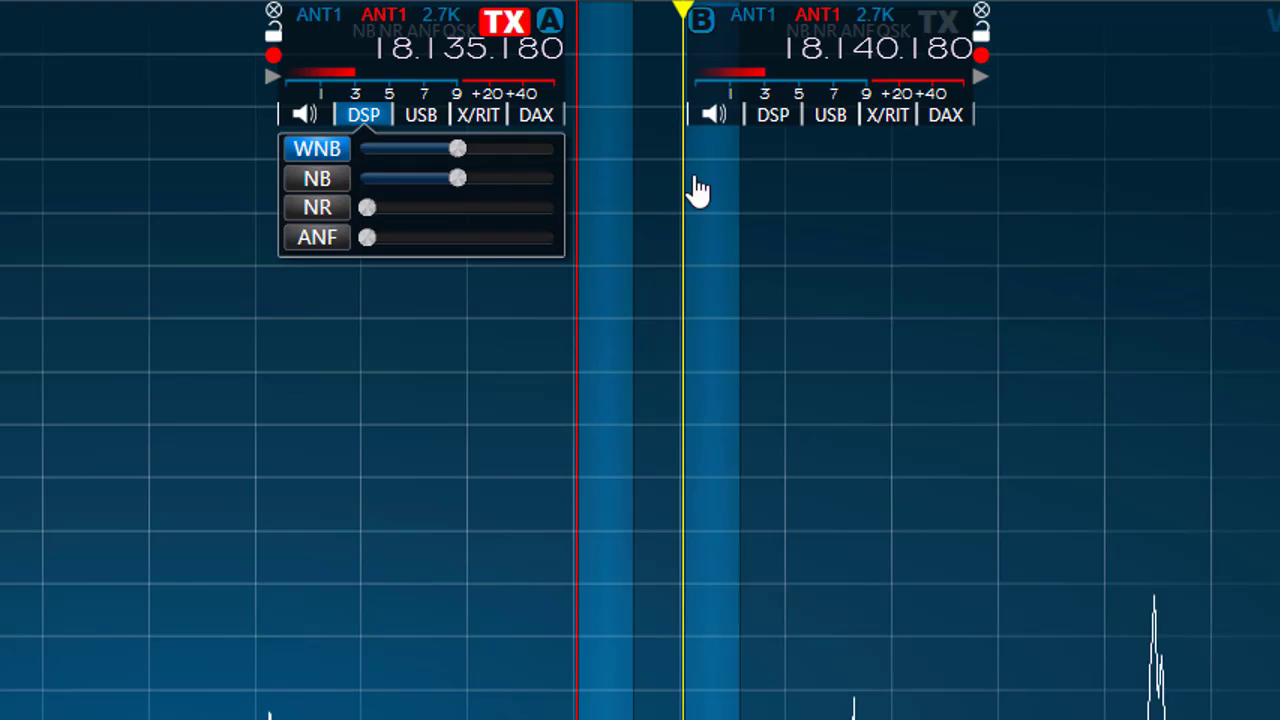
Turn on the noise blanker (NB) in the DSP settings of slices B and A, and turn off WNB
click(766, 116)
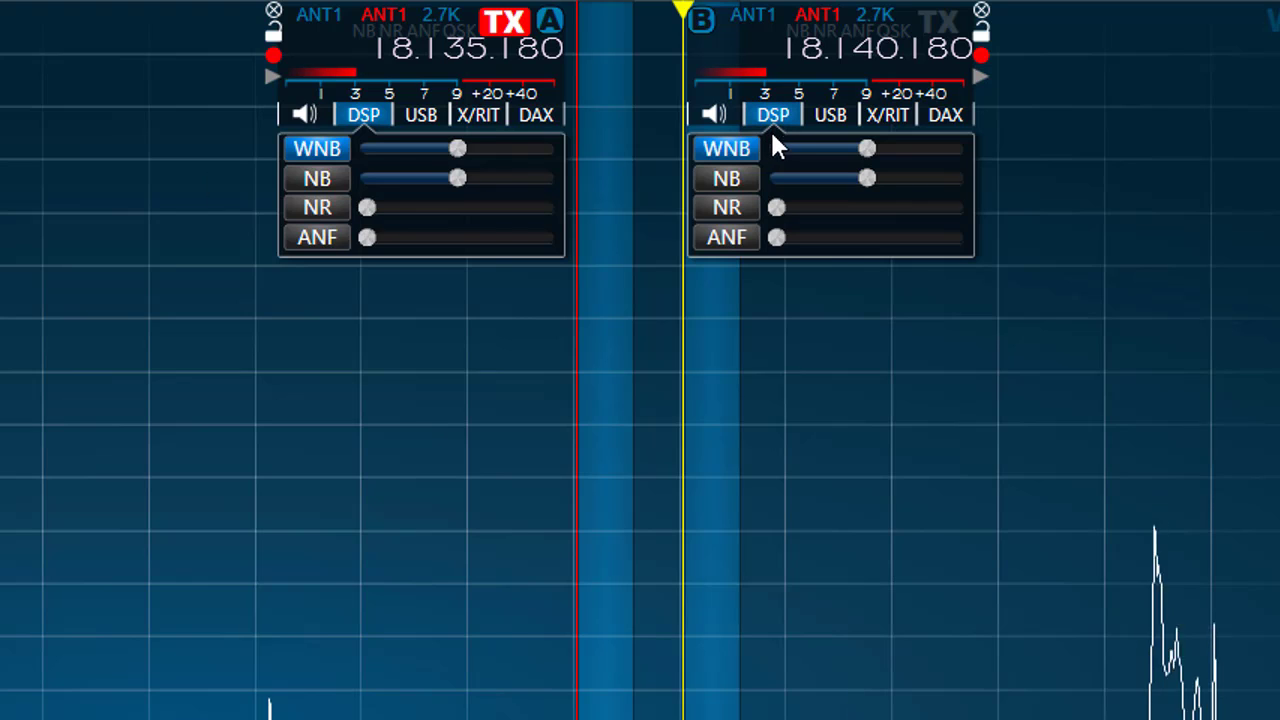
click(739, 178)
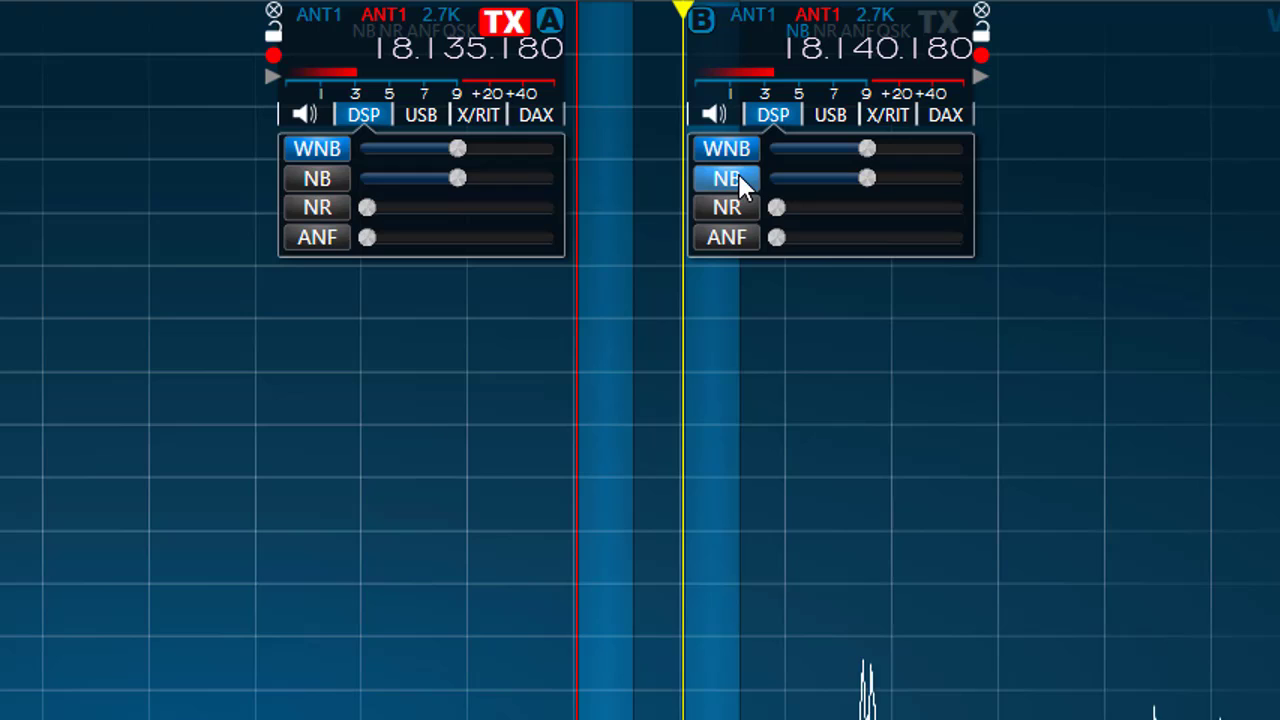
click(316, 180)
click(320, 147)
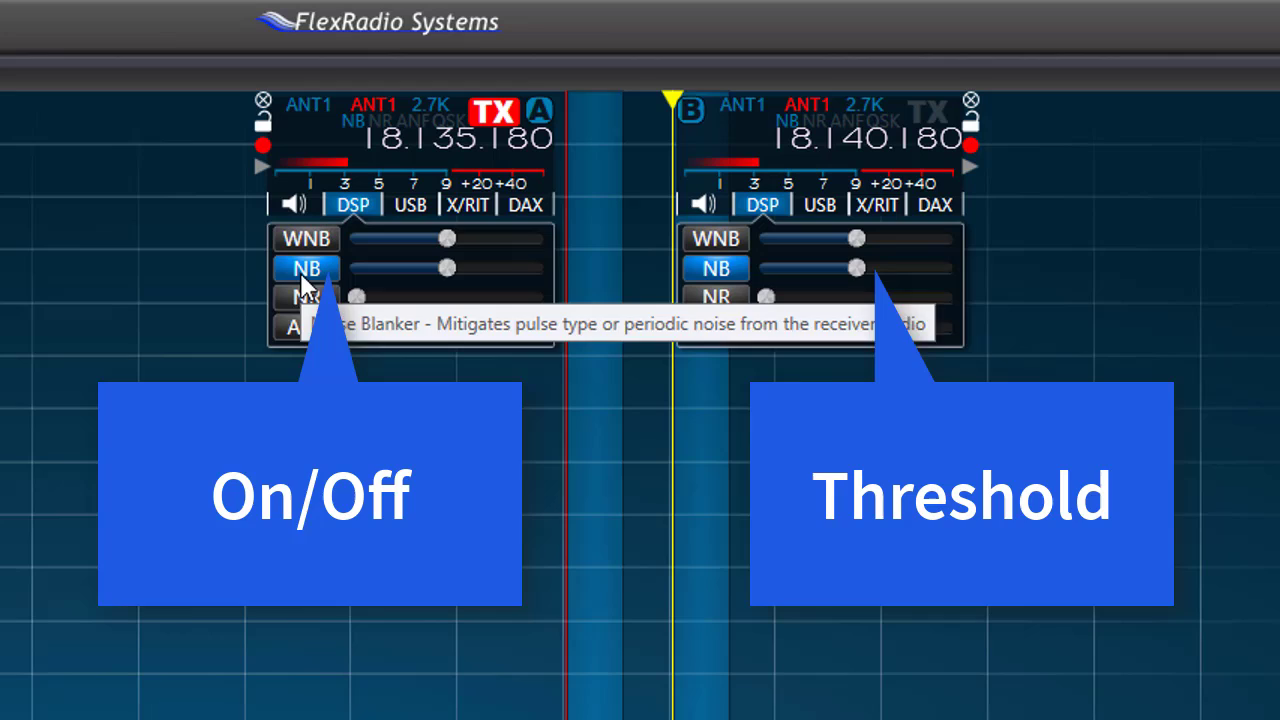
Turn off the noise blanker (NB) on slices A and B, and toggle it once more on slice B
click(290, 278)
click(731, 271)
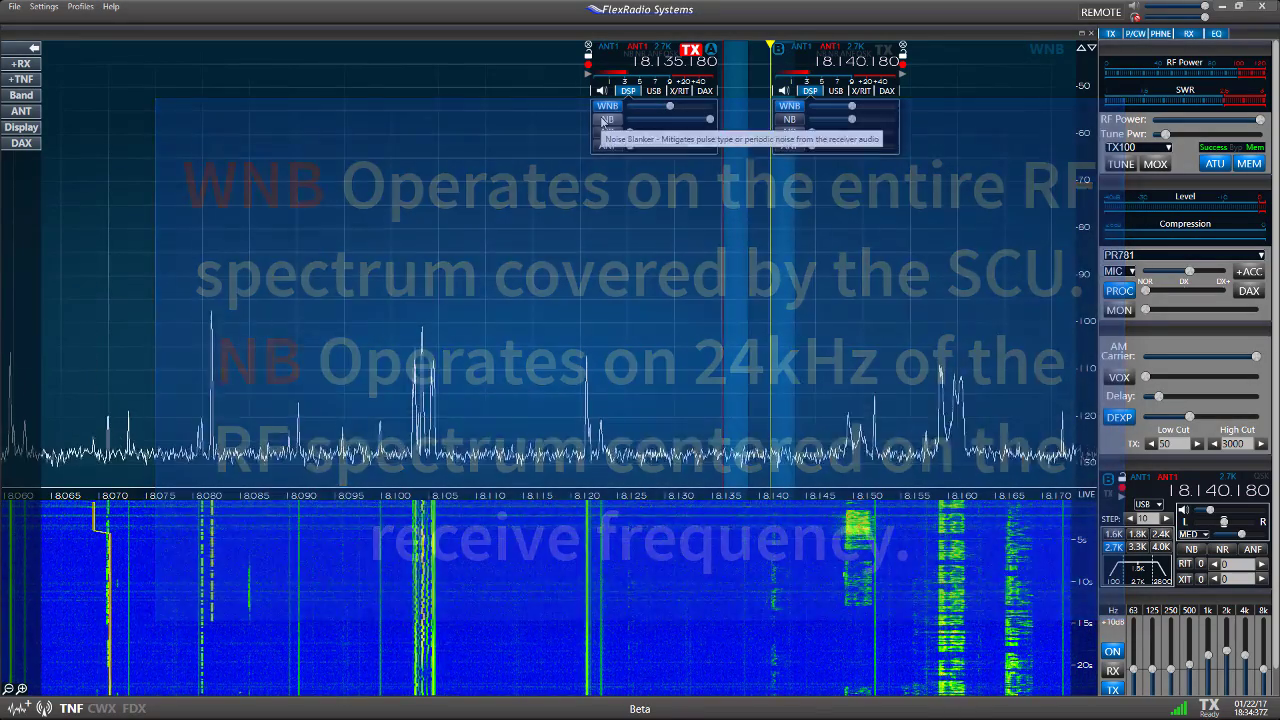
click(781, 122)
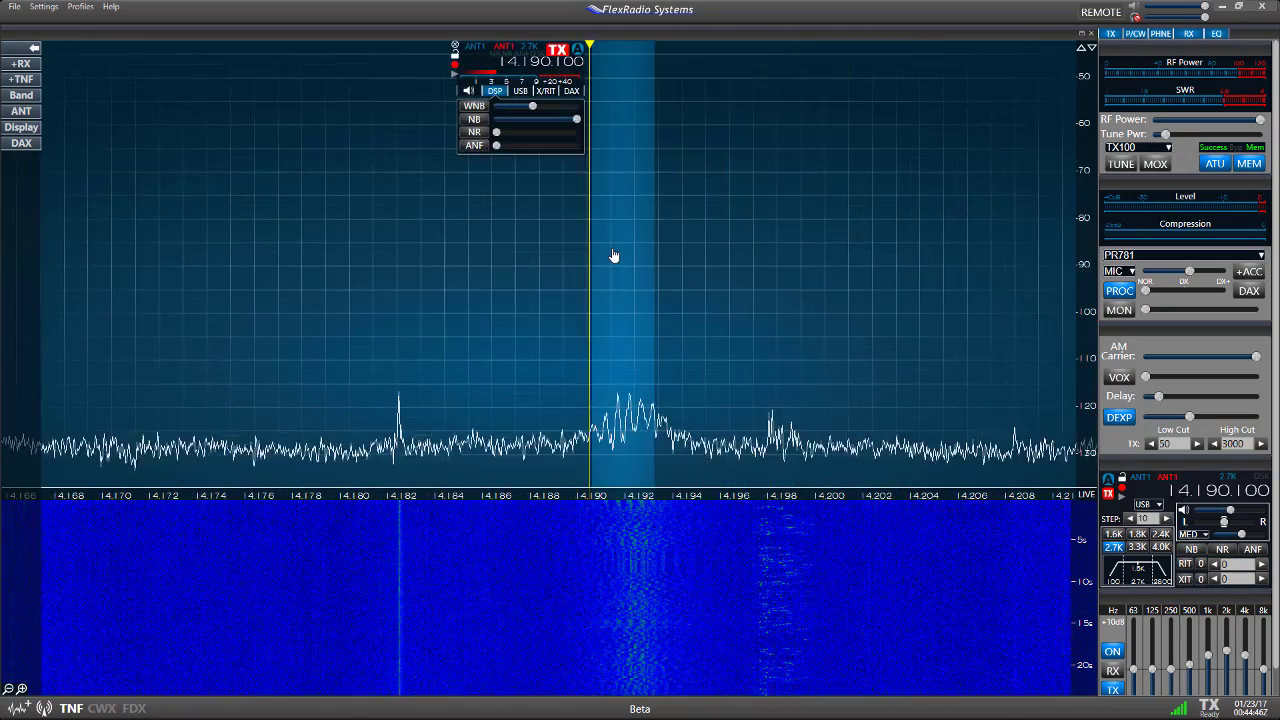
Tune slice A to 14.190.910 and switch its noise blanker (NB) on and off repeatedly to compare reception, leaving it on
drag(614, 255, 635, 256)
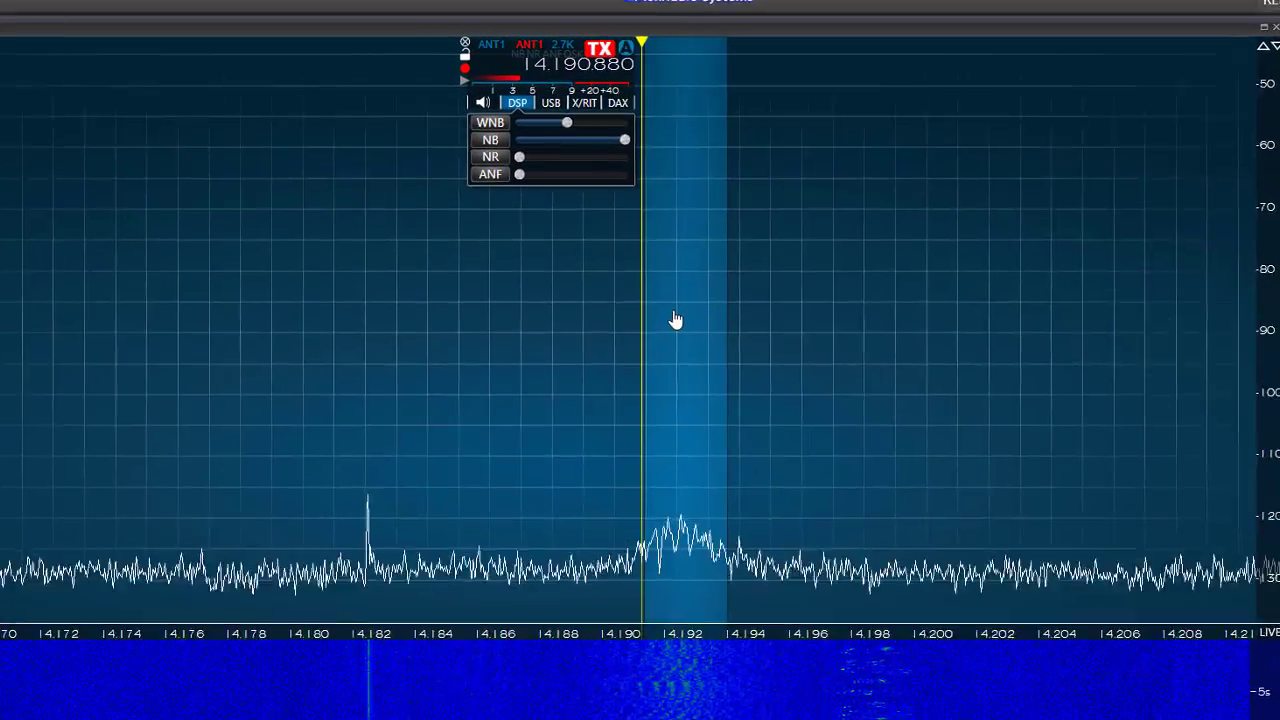
drag(672, 320, 635, 310)
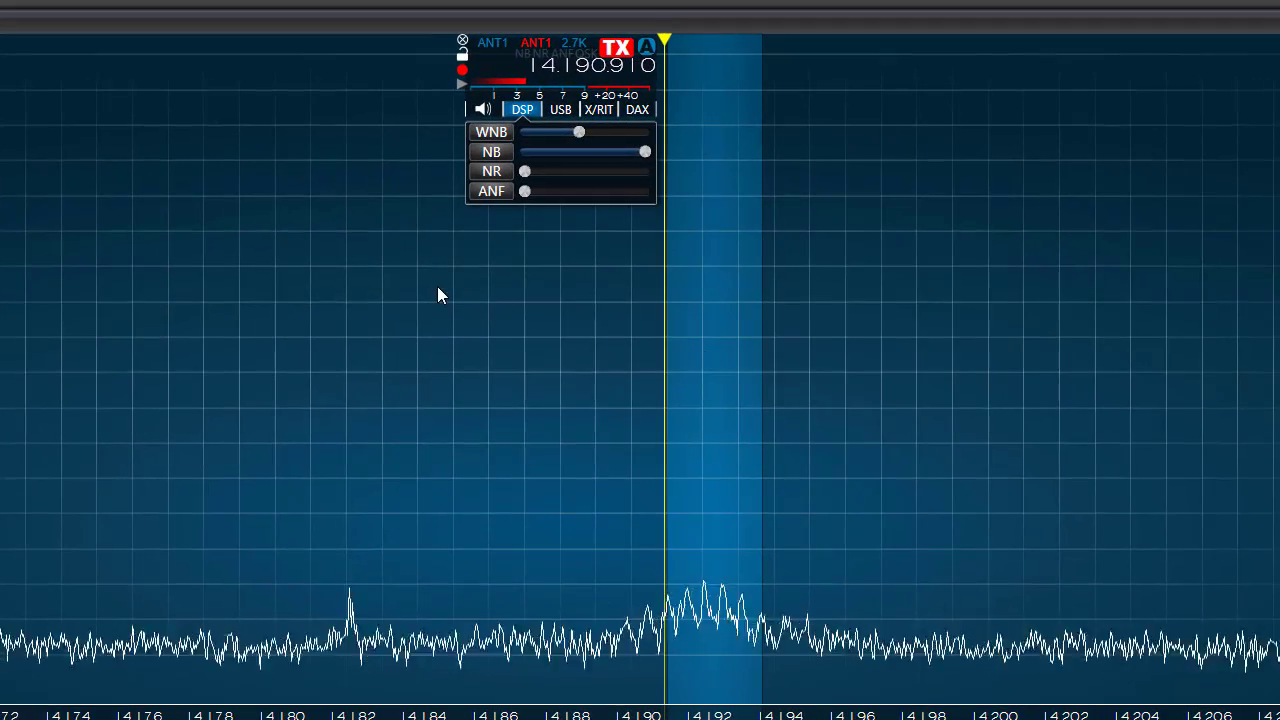
click(490, 152)
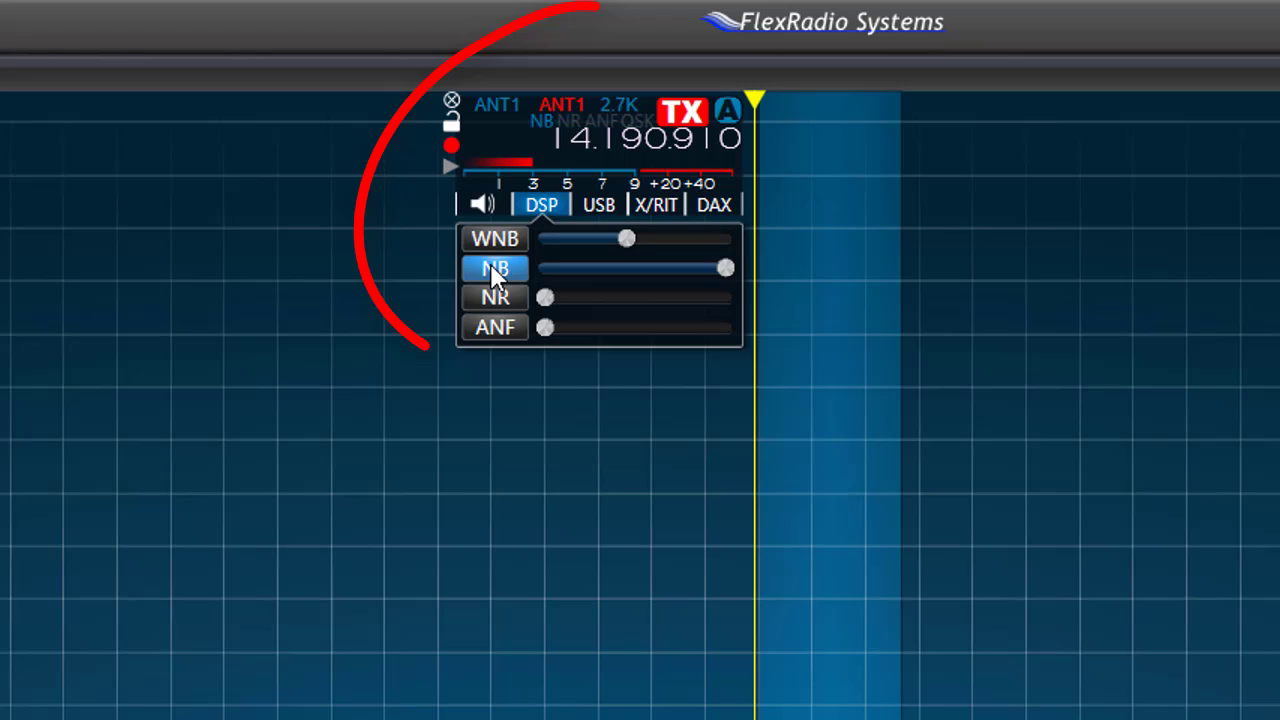
click(490, 180)
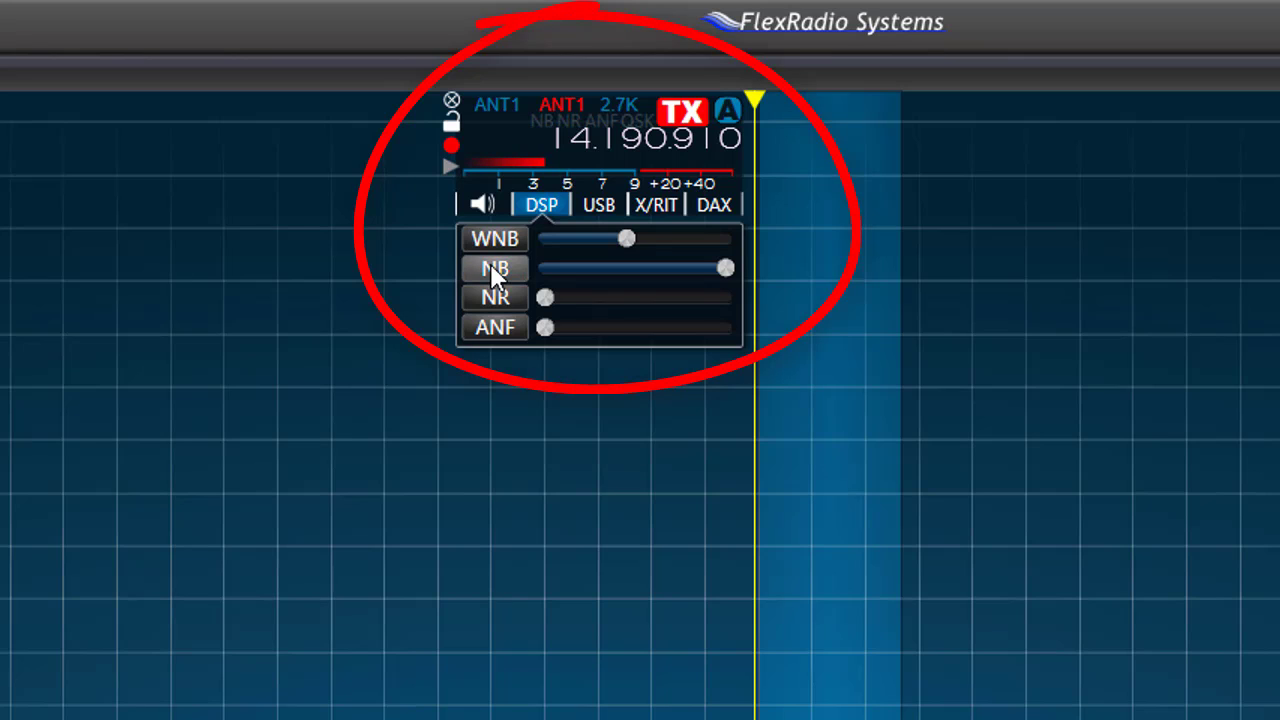
click(491, 266)
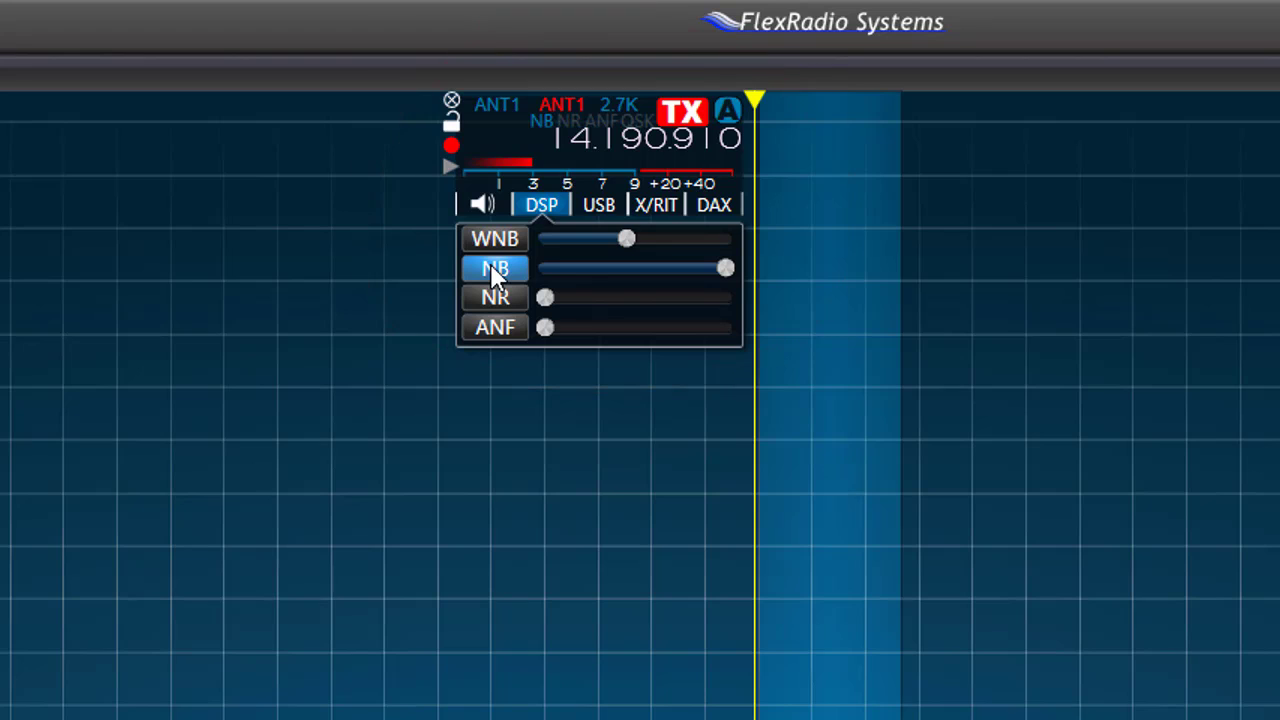
click(491, 270)
click(491, 268)
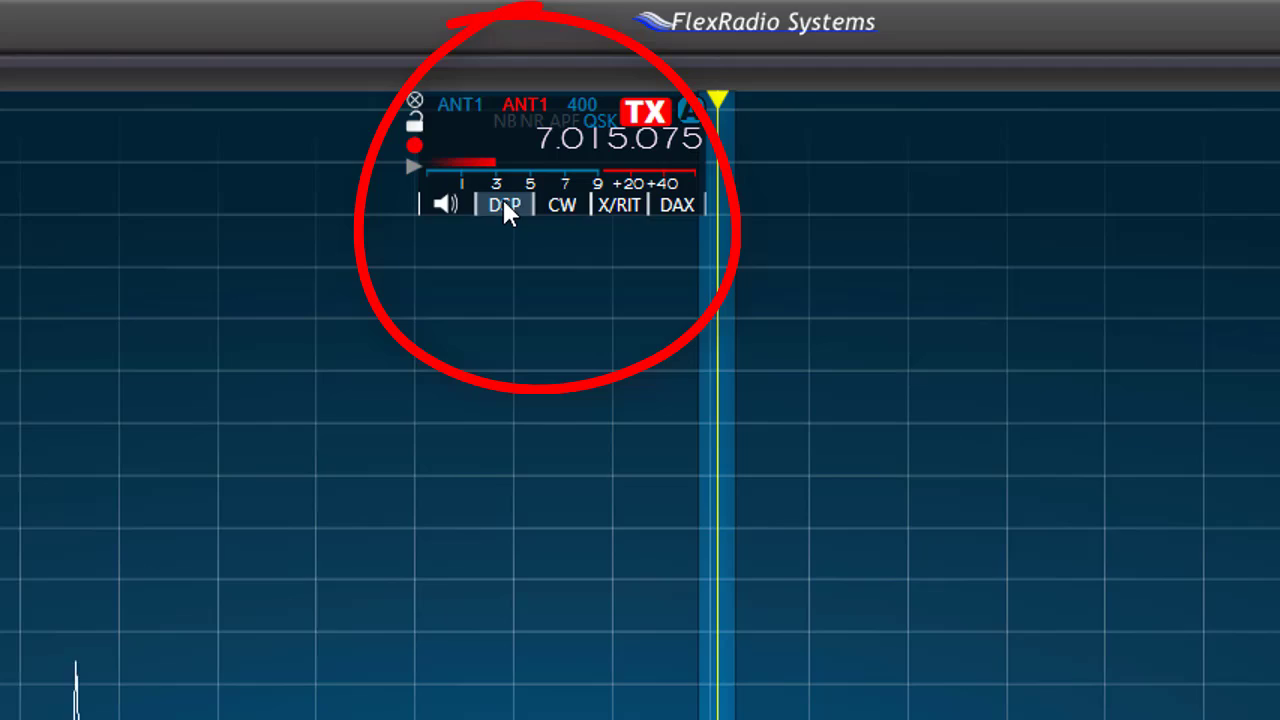
Open slice A's DSP settings and raise the noise reduction (NR) level for the CW signal
click(504, 202)
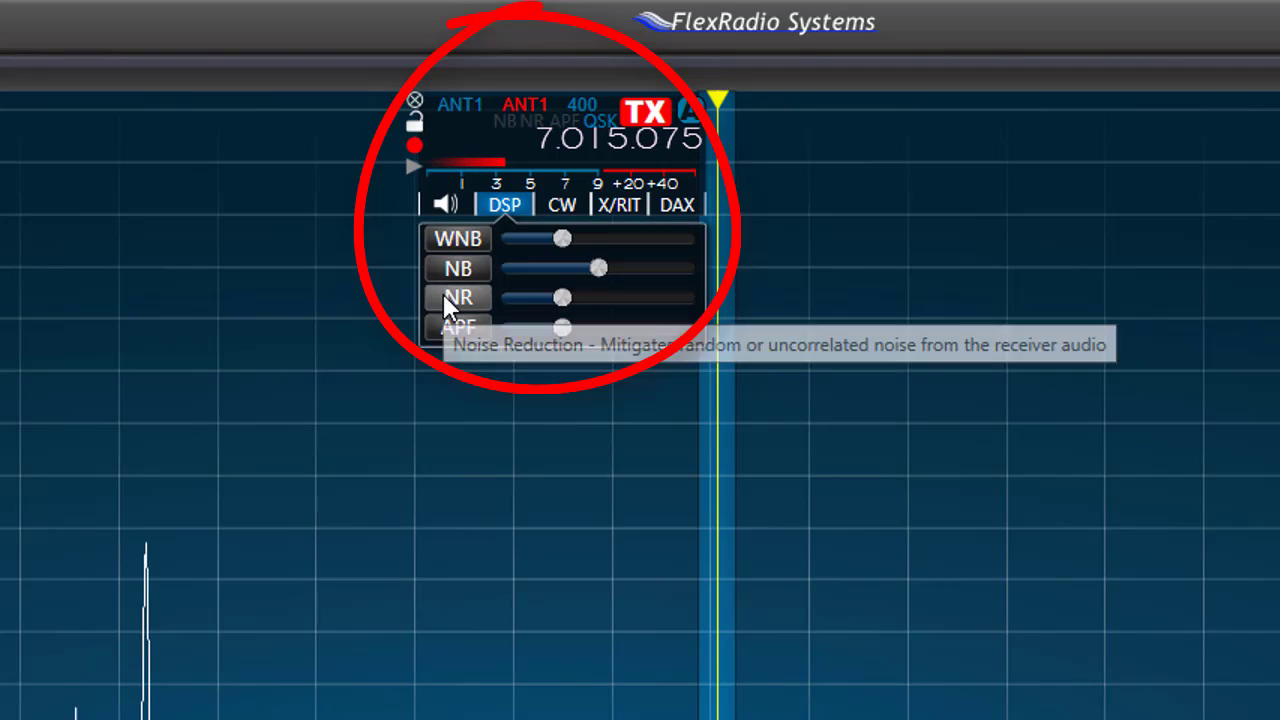
mouse_move(560, 312)
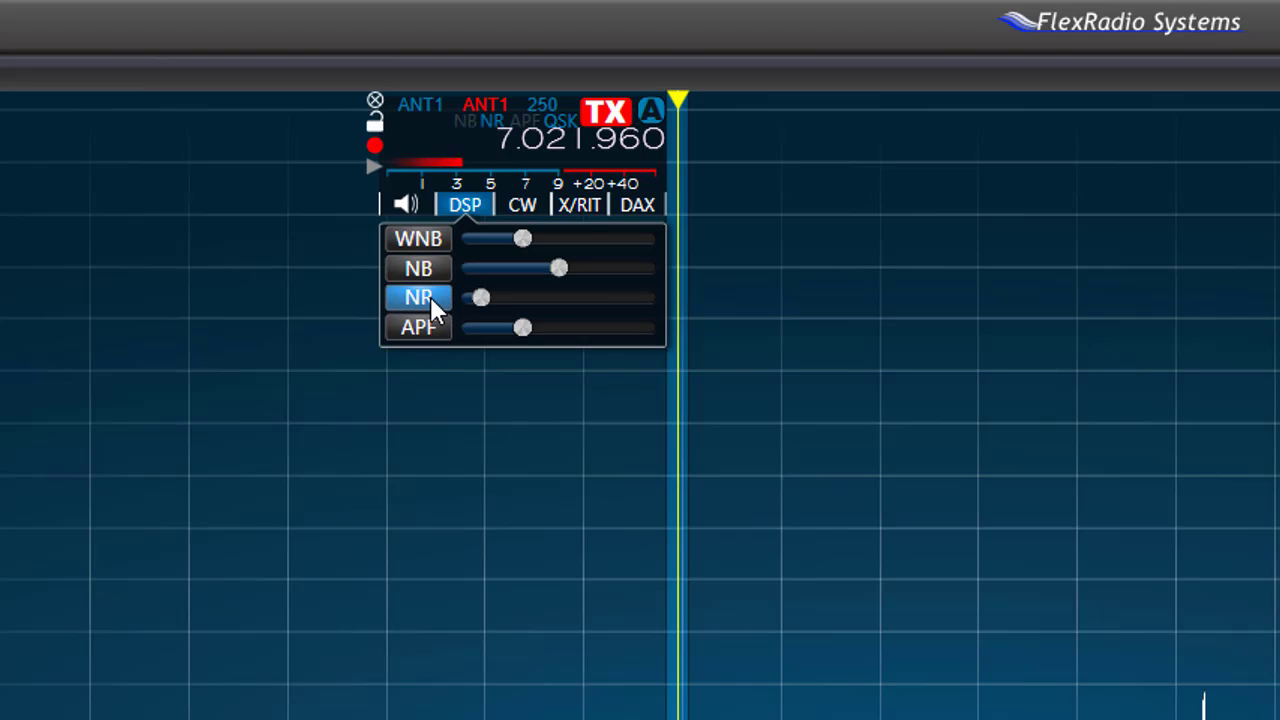
mouse_move(478, 302)
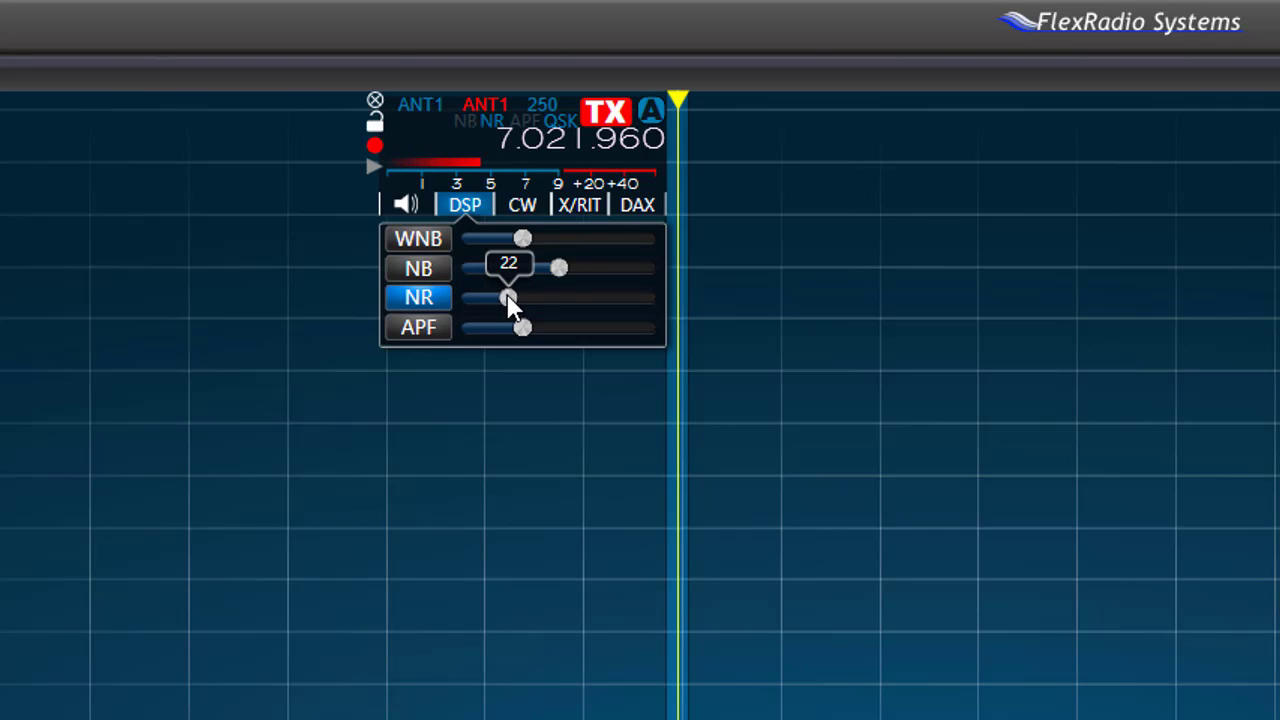
drag(533, 302, 538, 300)
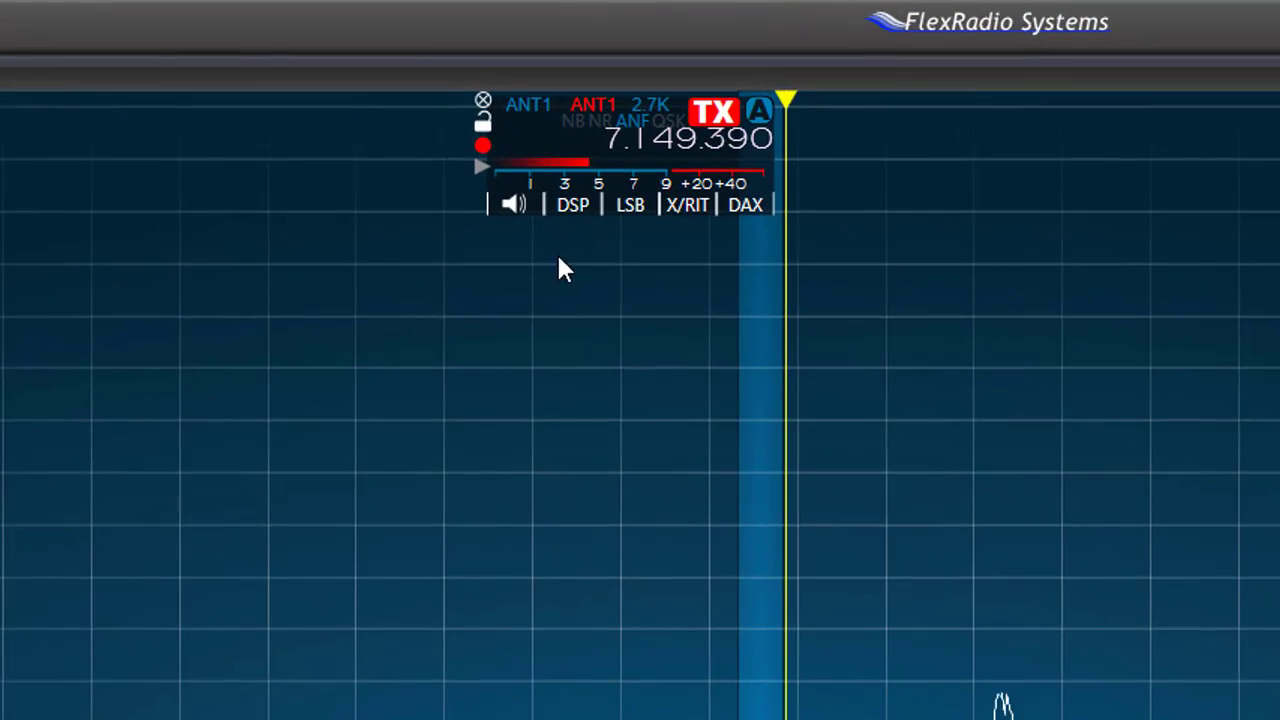
Turn off the automatic notch filter (ANF) on the 7.149.390 LSB slice and close its DSP settings
click(573, 205)
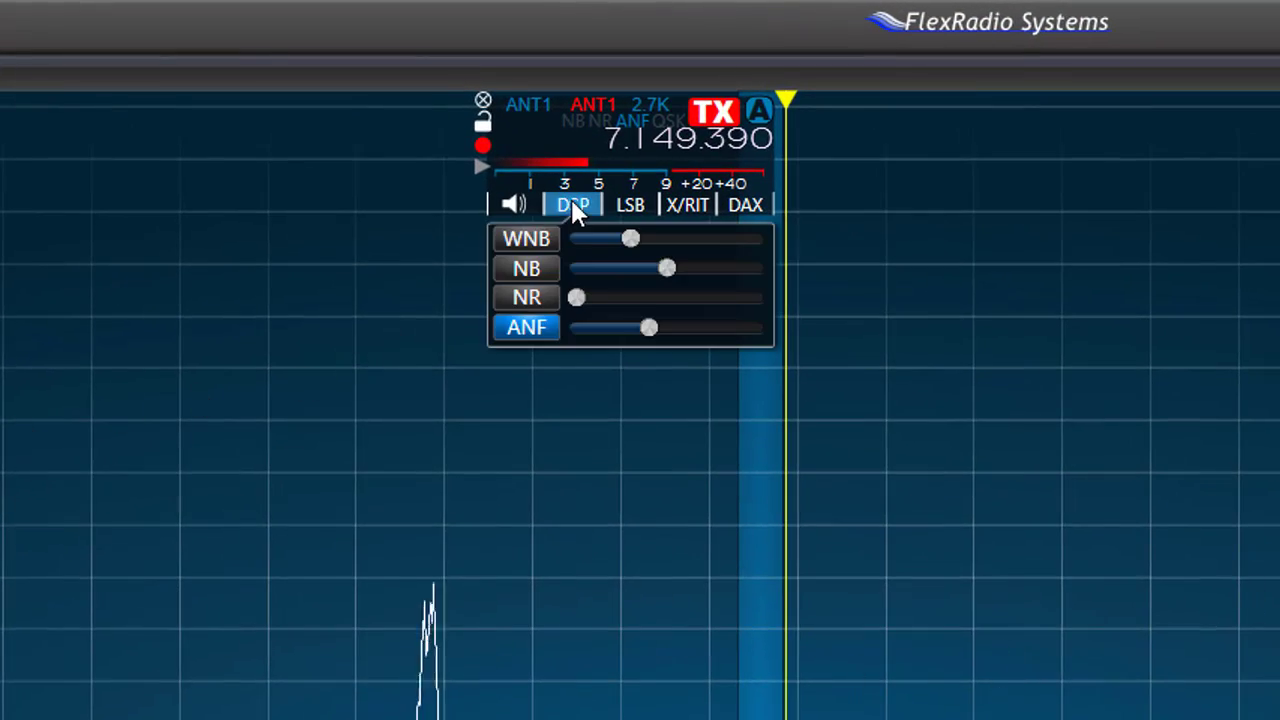
click(546, 337)
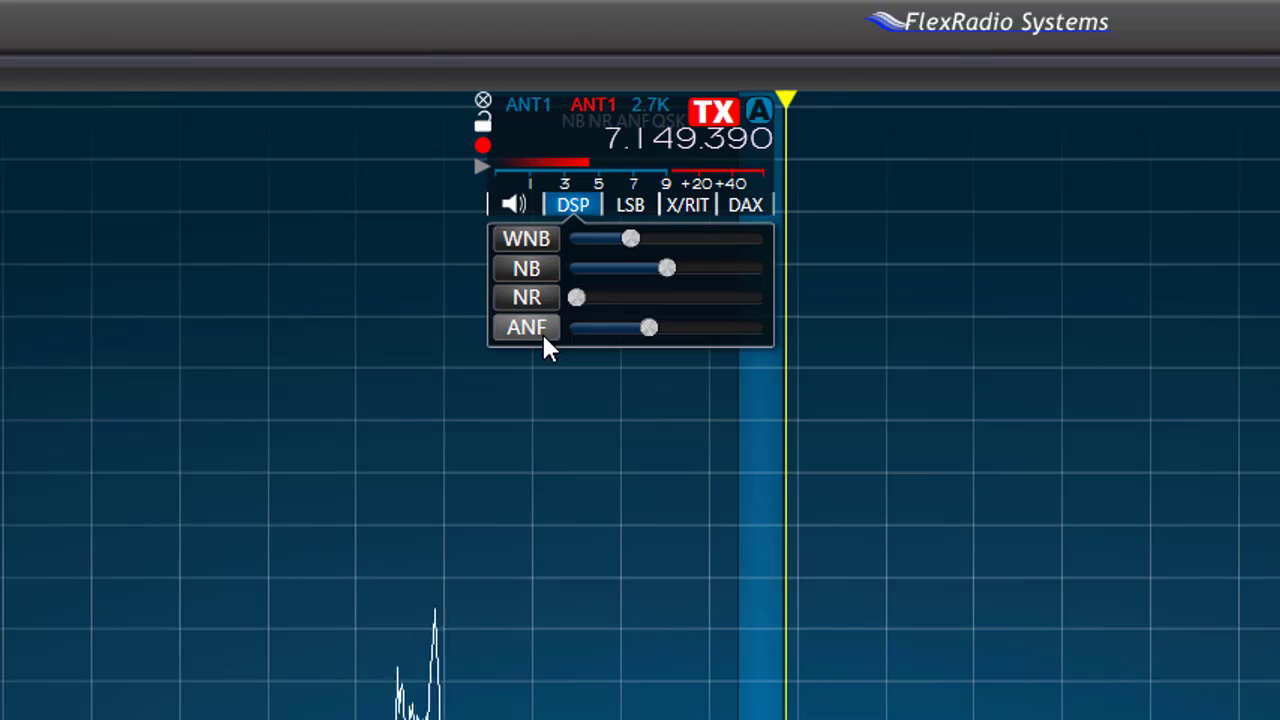
click(571, 205)
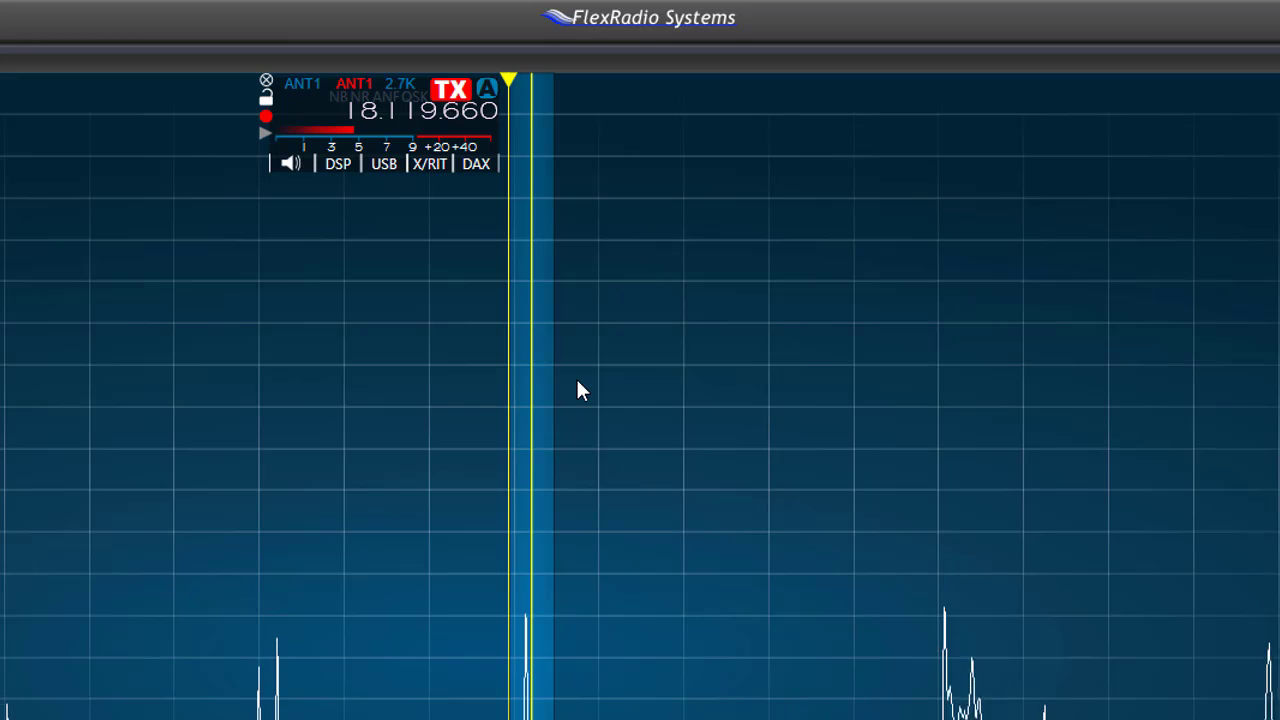
Create a tracking notch filter just above slice A's passband, and move the existing notch to 18.120733 MHz, widened to 400 Hz
right_click(578, 381)
click(638, 424)
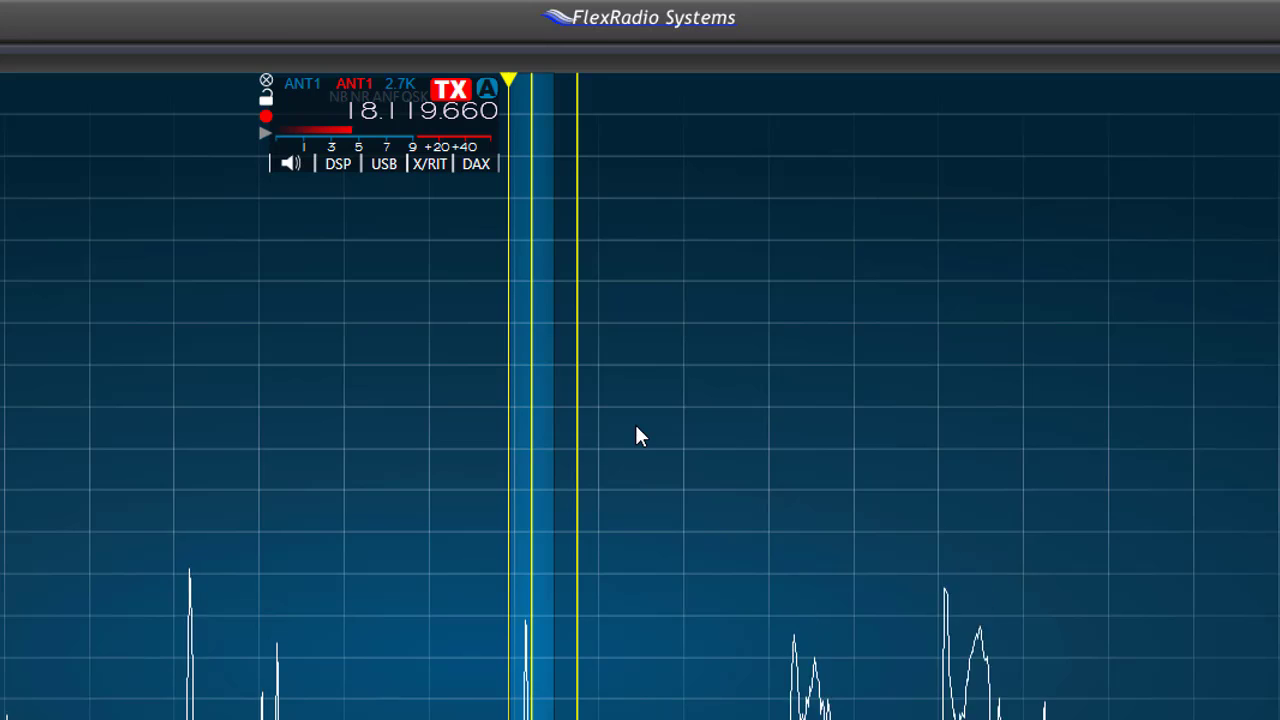
mouse_move(577, 416)
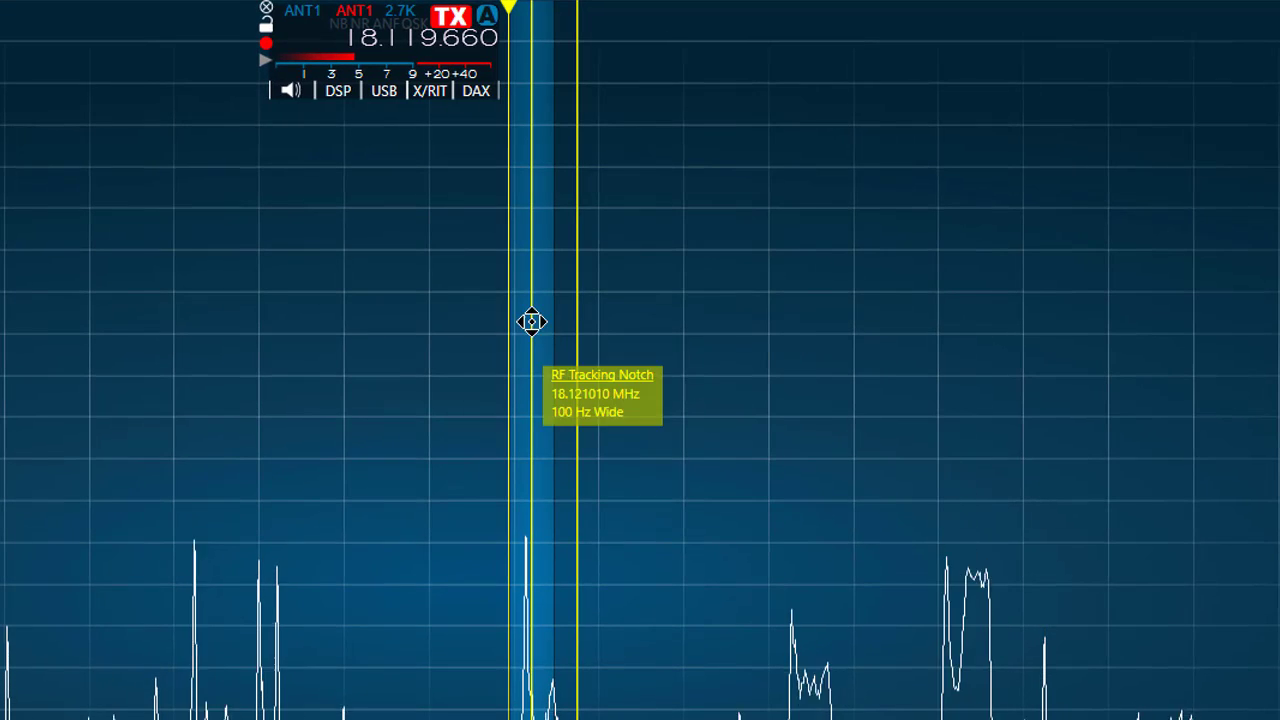
mouse_move(535, 332)
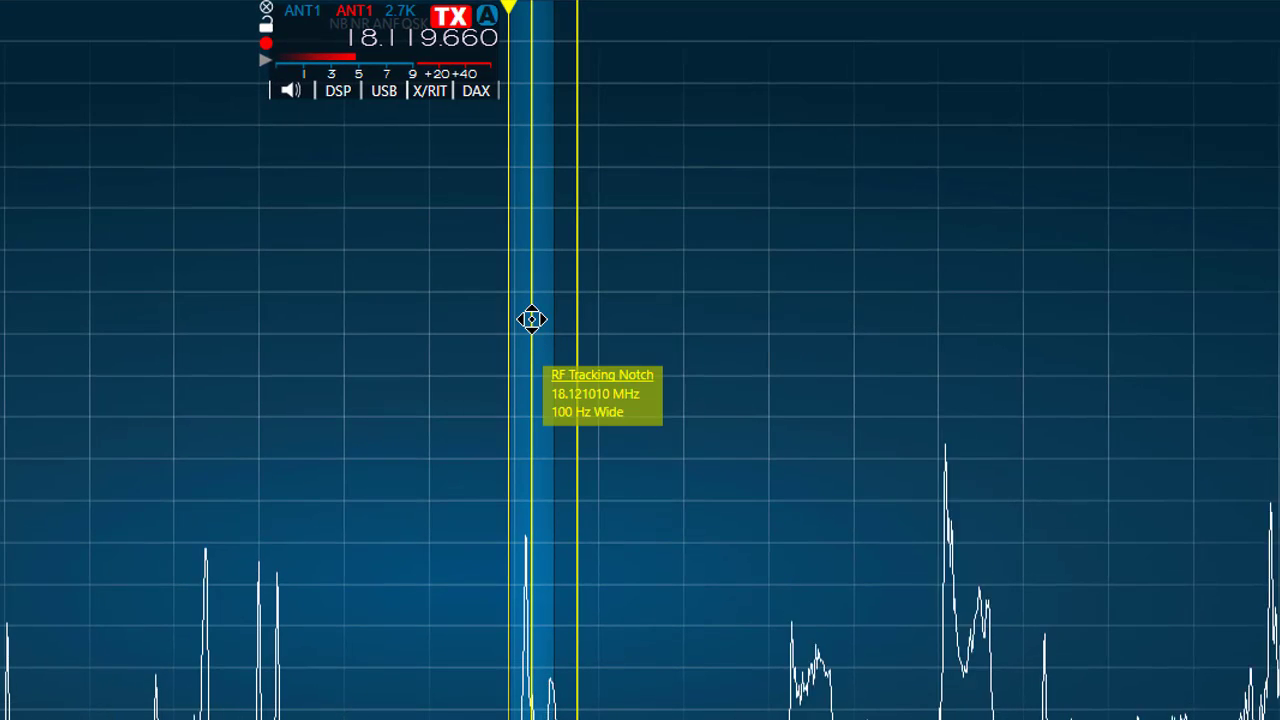
mouse_move(531, 319)
mouse_down()
mouse_move(527, 330)
mouse_move(586, 331)
mouse_move(480, 331)
mouse_move(523, 322)
mouse_move(523, 240)
mouse_move(525, 296)
mouse_up()
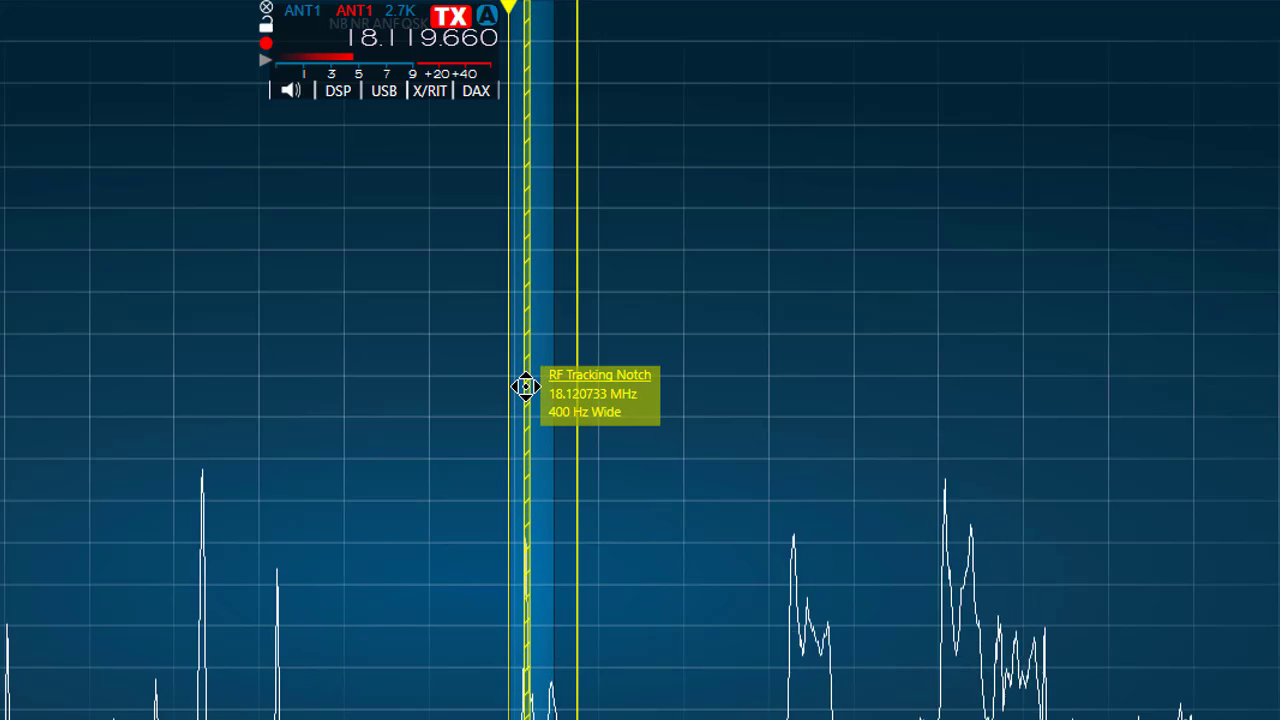
Tune slice A up to 18.120.420 and return it to 18.119.660 to compare reception with the notch in place
drag(534, 423, 548, 419)
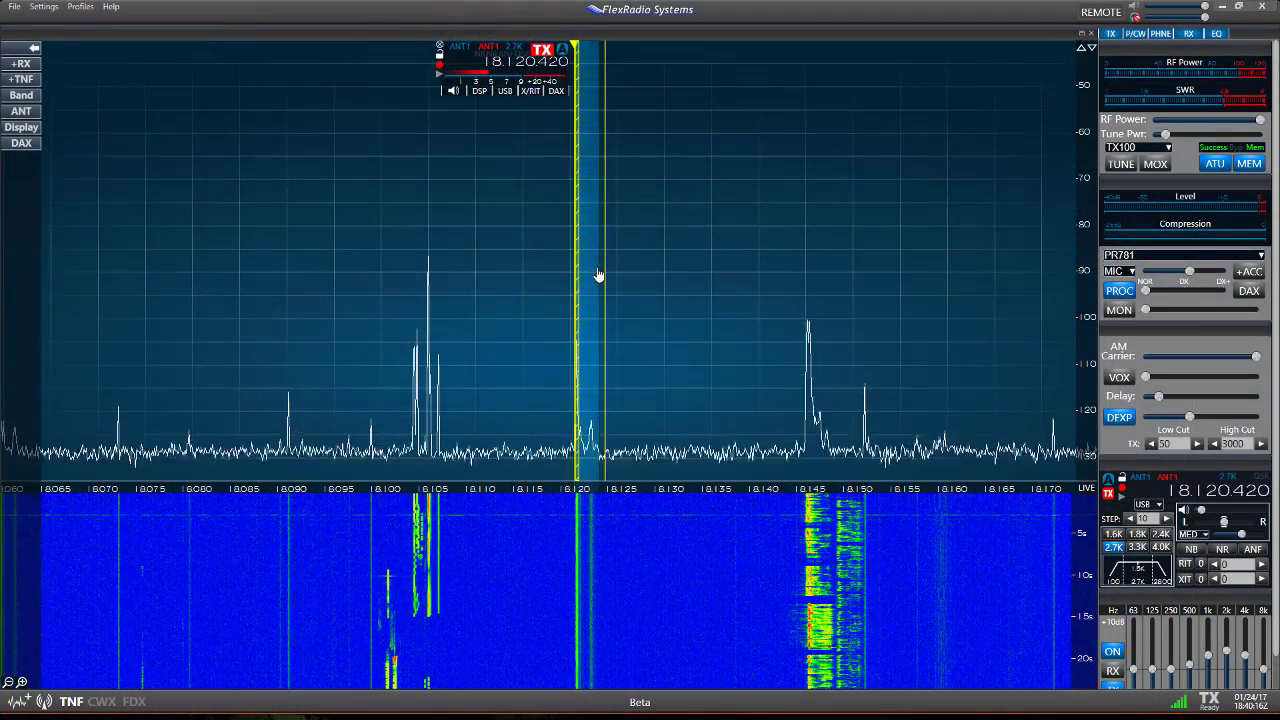
mouse_move(598, 275)
mouse_down()
mouse_move(623, 271)
mouse_move(569, 280)
mouse_move(591, 277)
mouse_up()
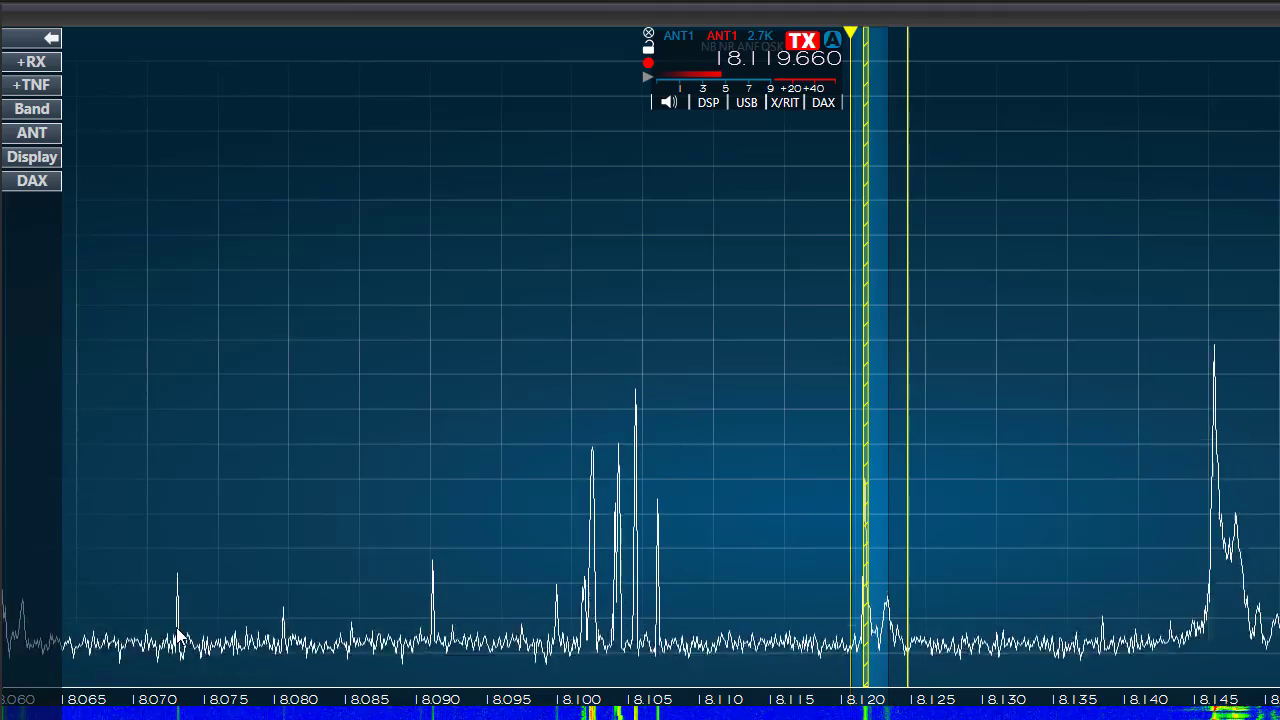
Create tracking notch filters on the carriers near 18.072, 18.080, 18.090 and 18.099 MHz
right_click(178, 636)
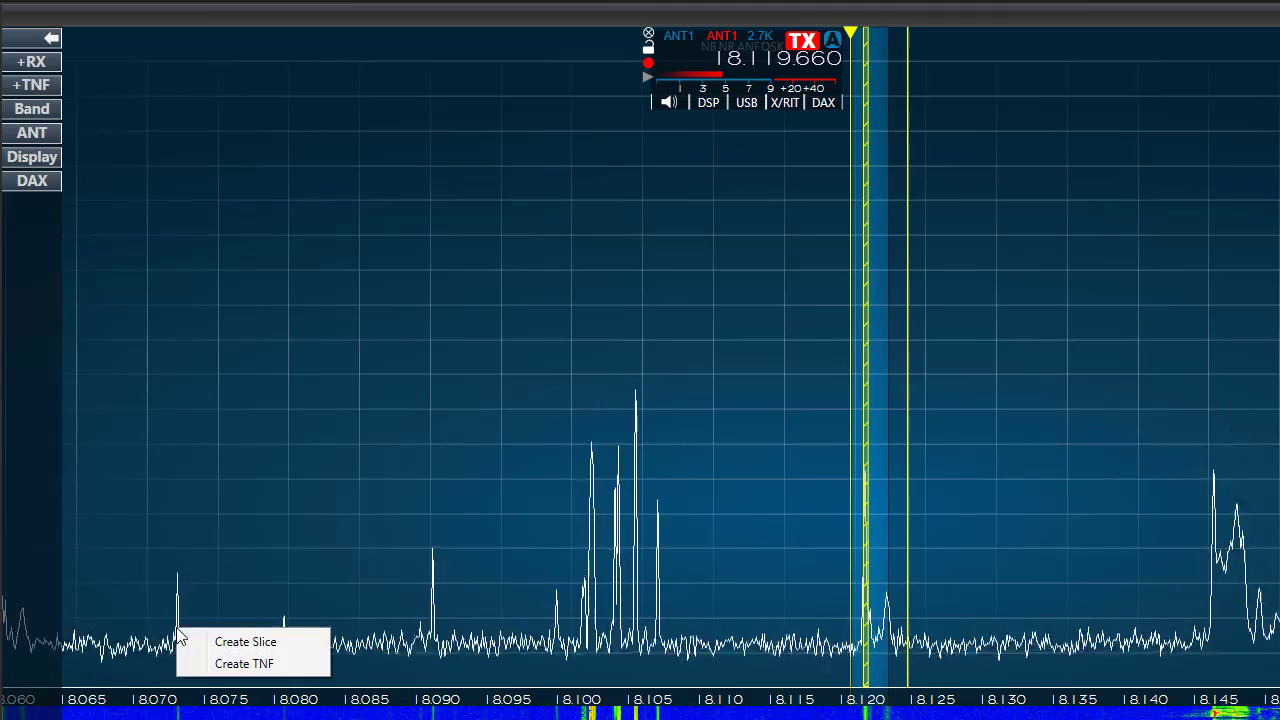
click(245, 663)
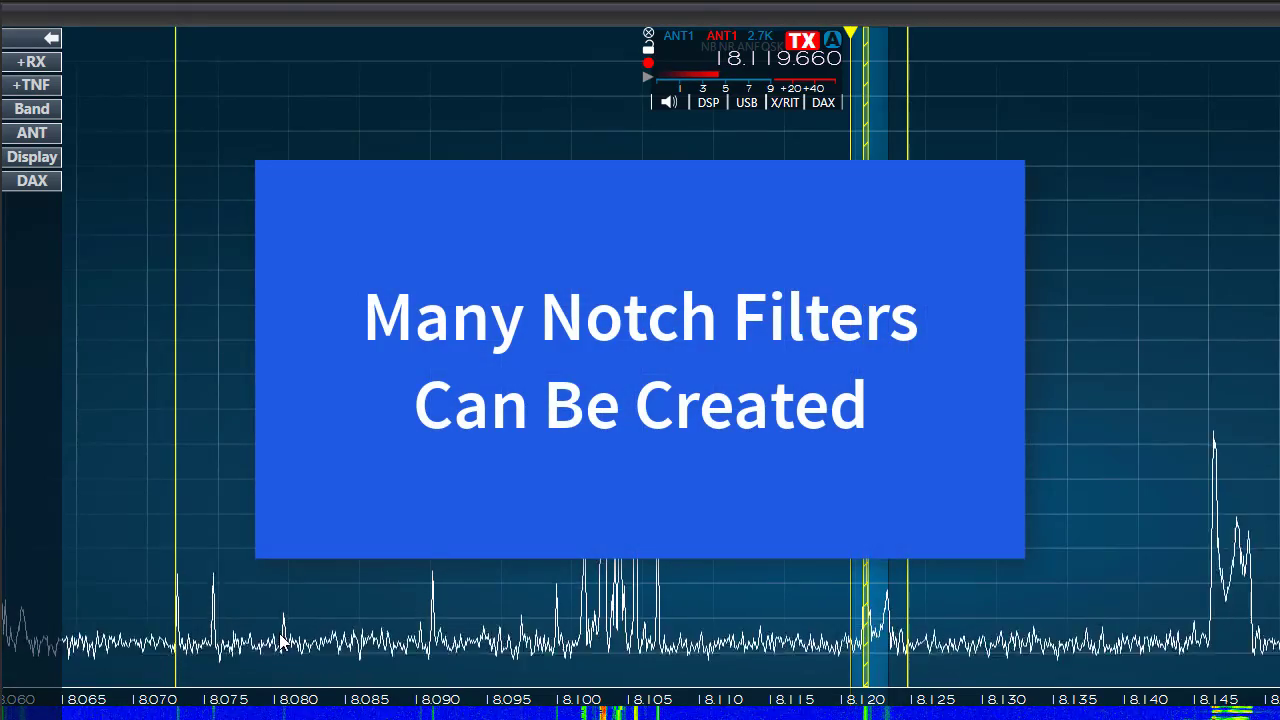
right_click(285, 643)
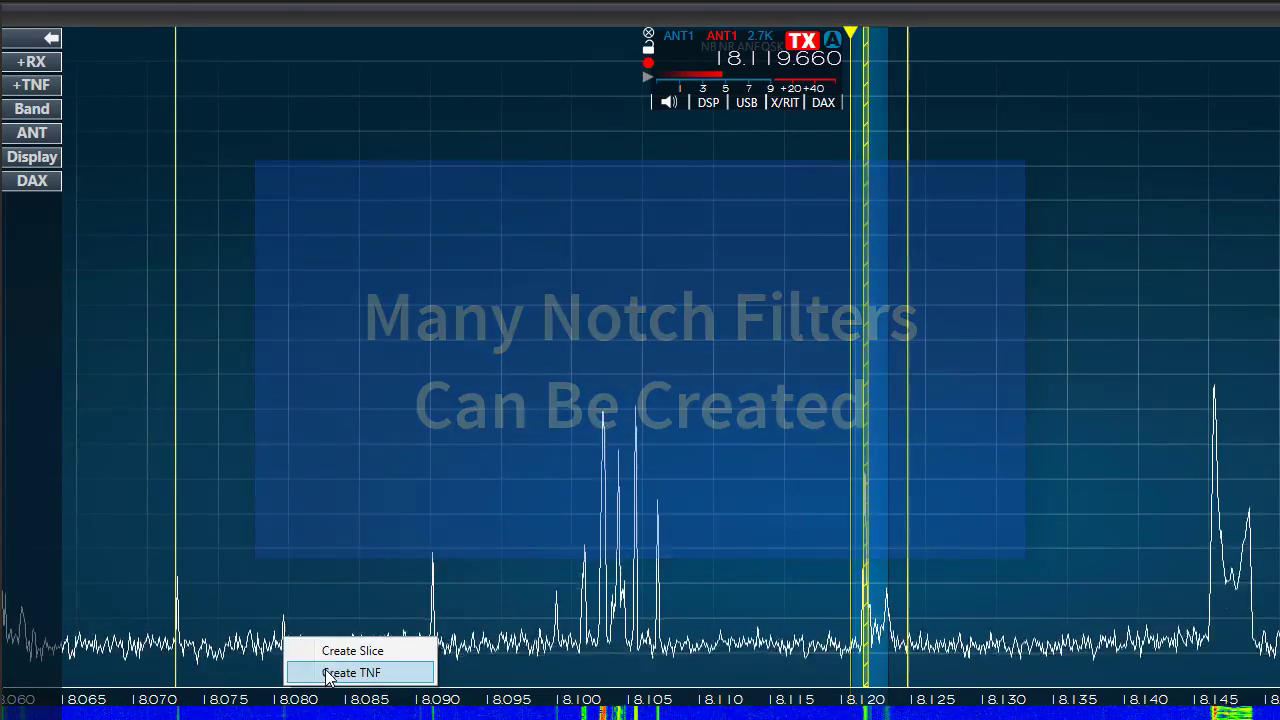
click(326, 672)
right_click(434, 646)
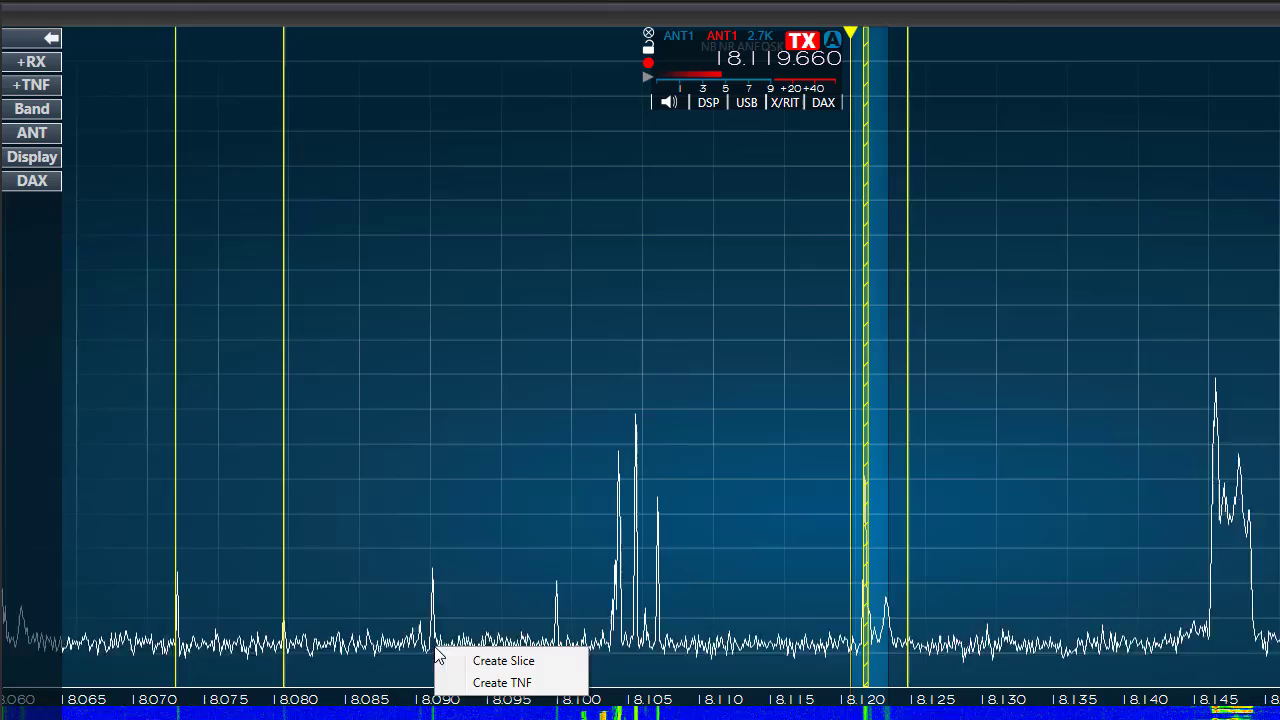
click(480, 679)
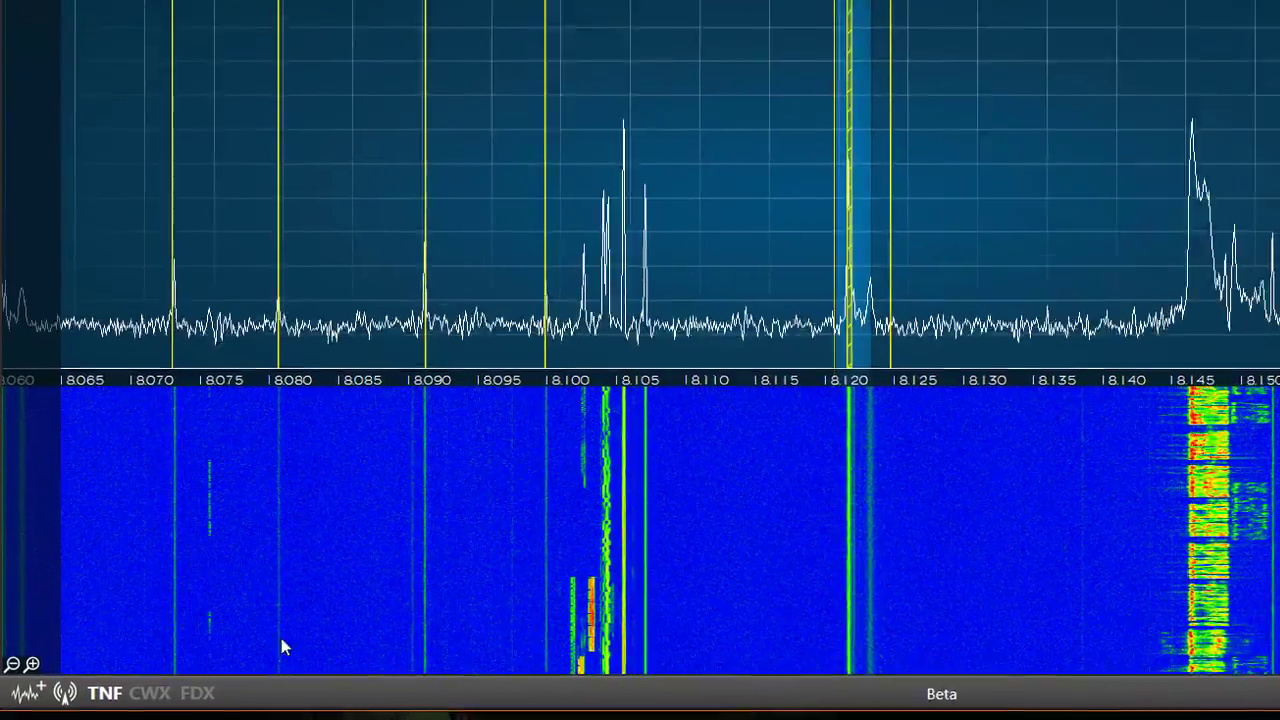
Switch all tracking notch filters (TNF) off and back on, and view the depth options of the wide notch in slice A's passband
click(130, 688)
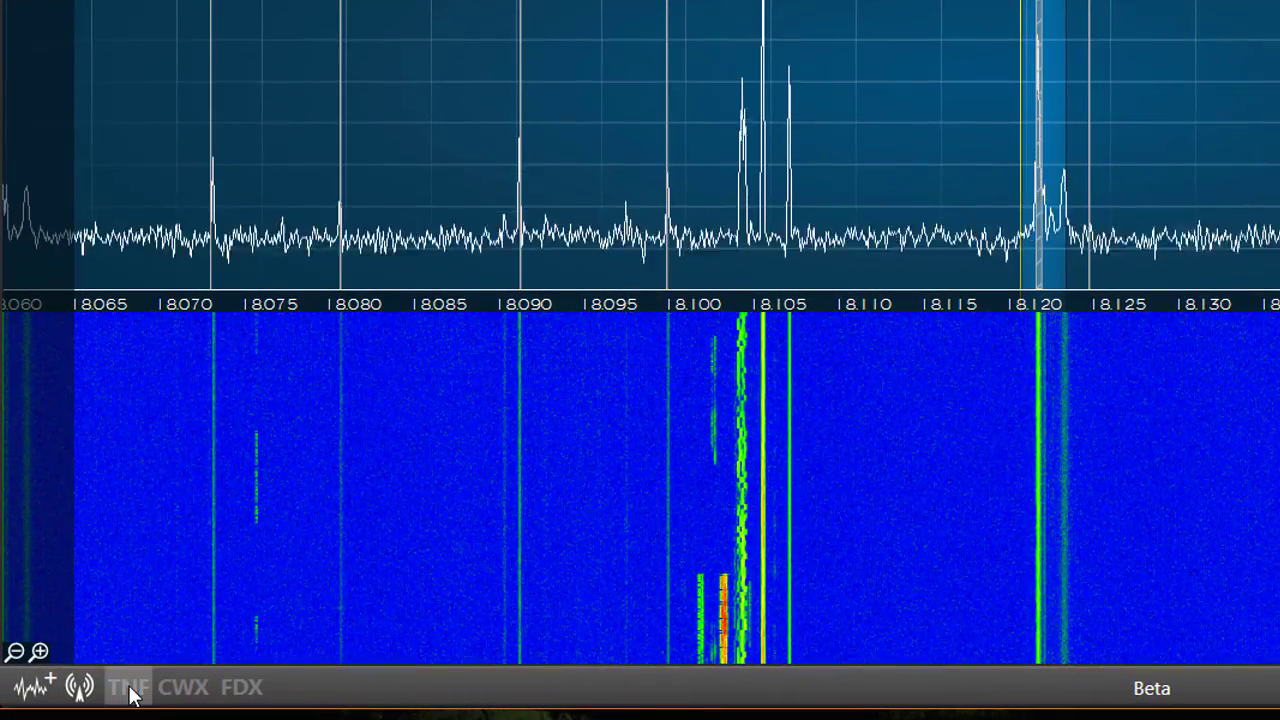
click(130, 688)
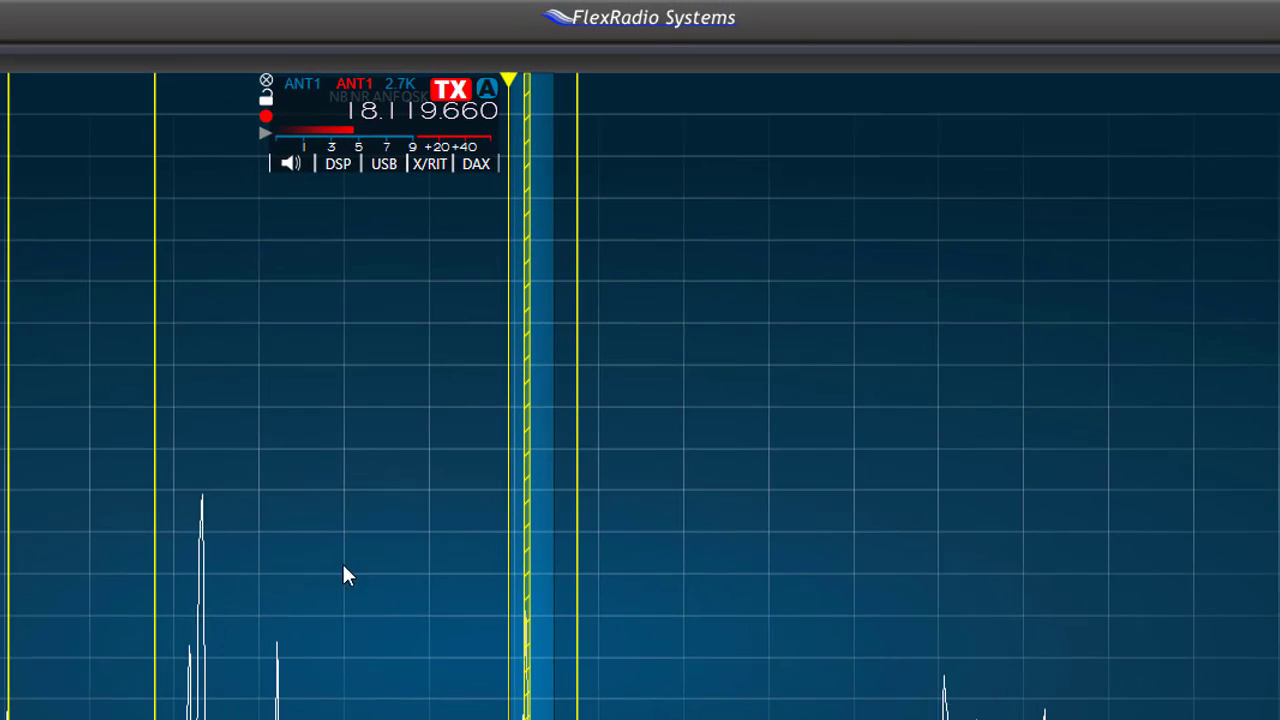
right_click(529, 506)
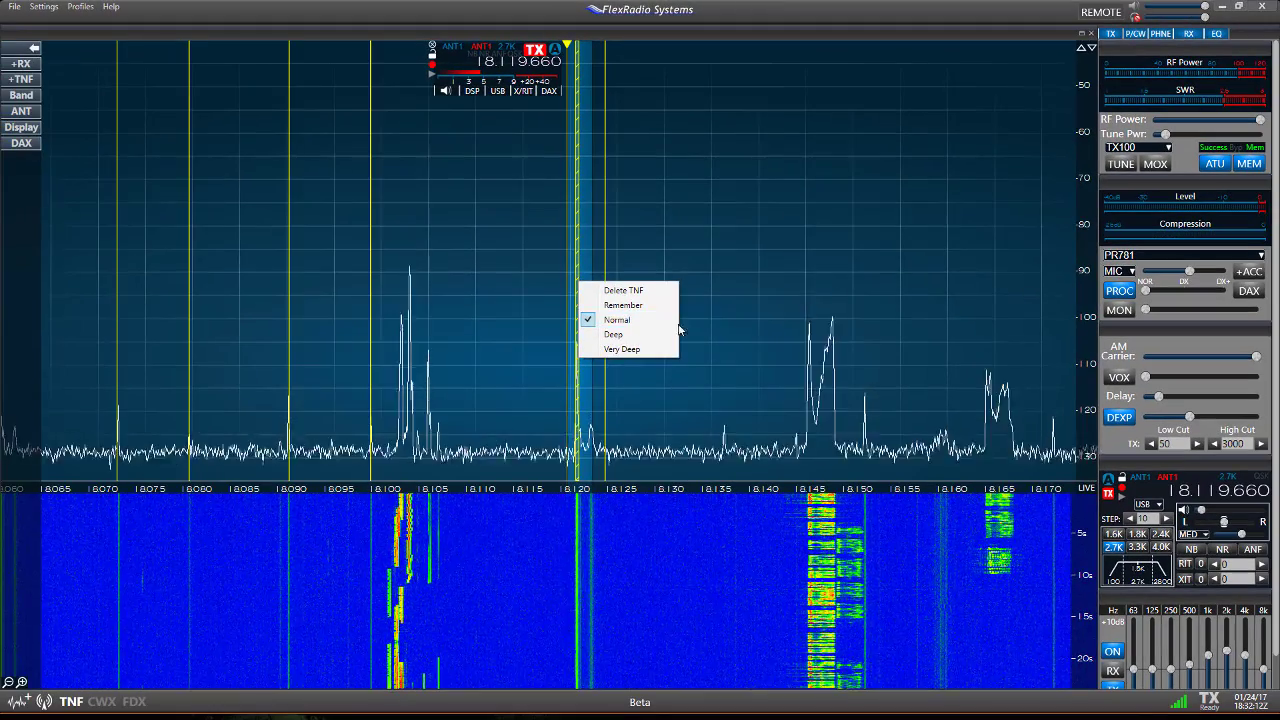
click(735, 590)
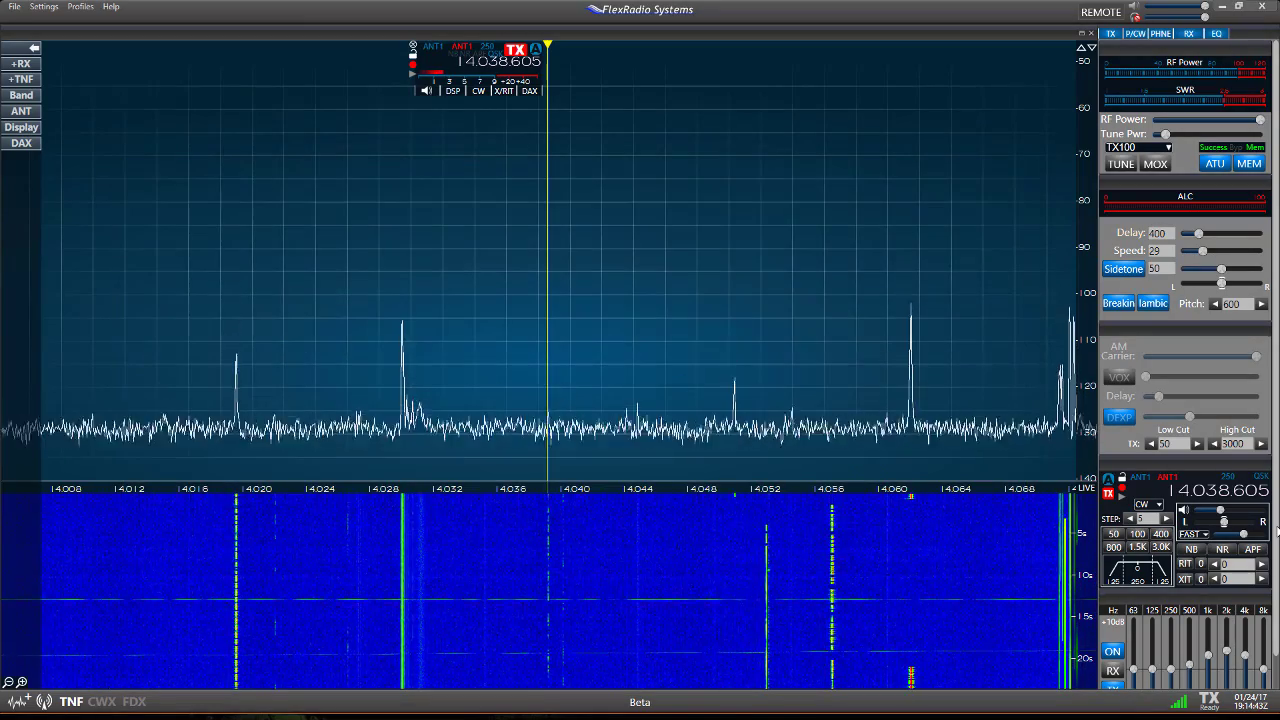
Tune the CW slice to 14.038.620, turn on its audio peaking filter (APF) in the DSP settings and vary the filter's level
scroll(267, 302, up, 3)
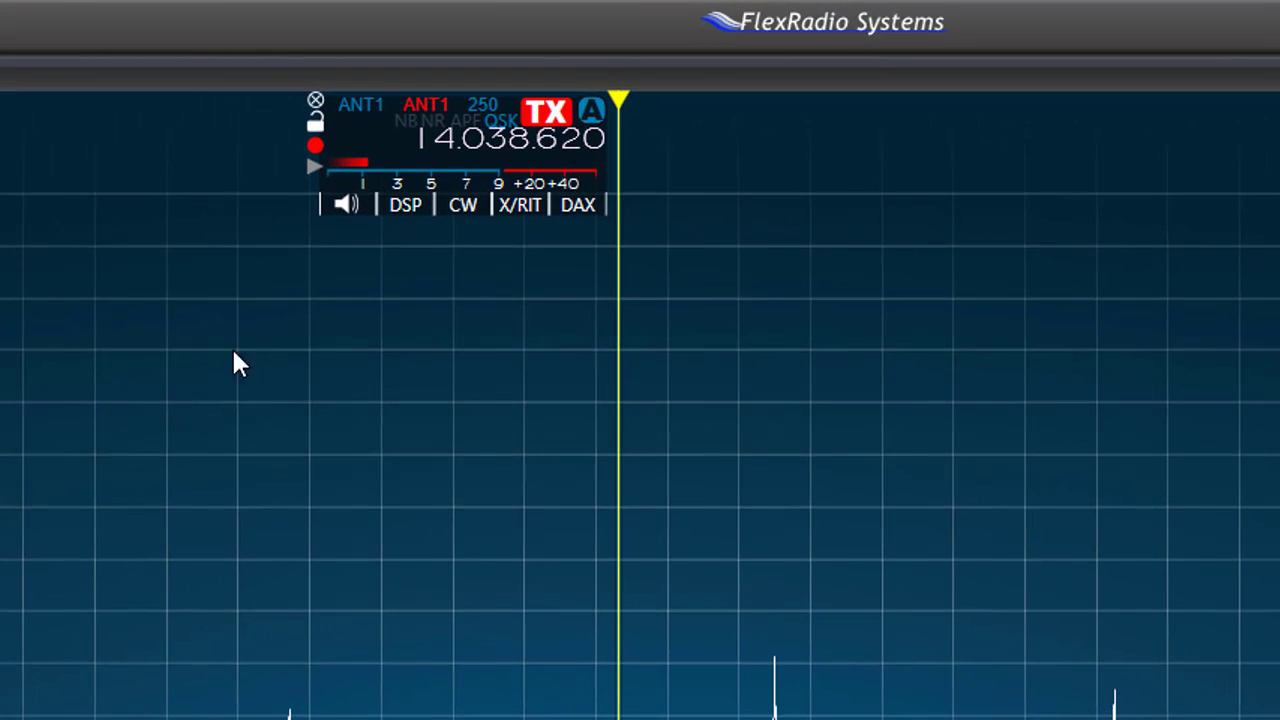
click(403, 207)
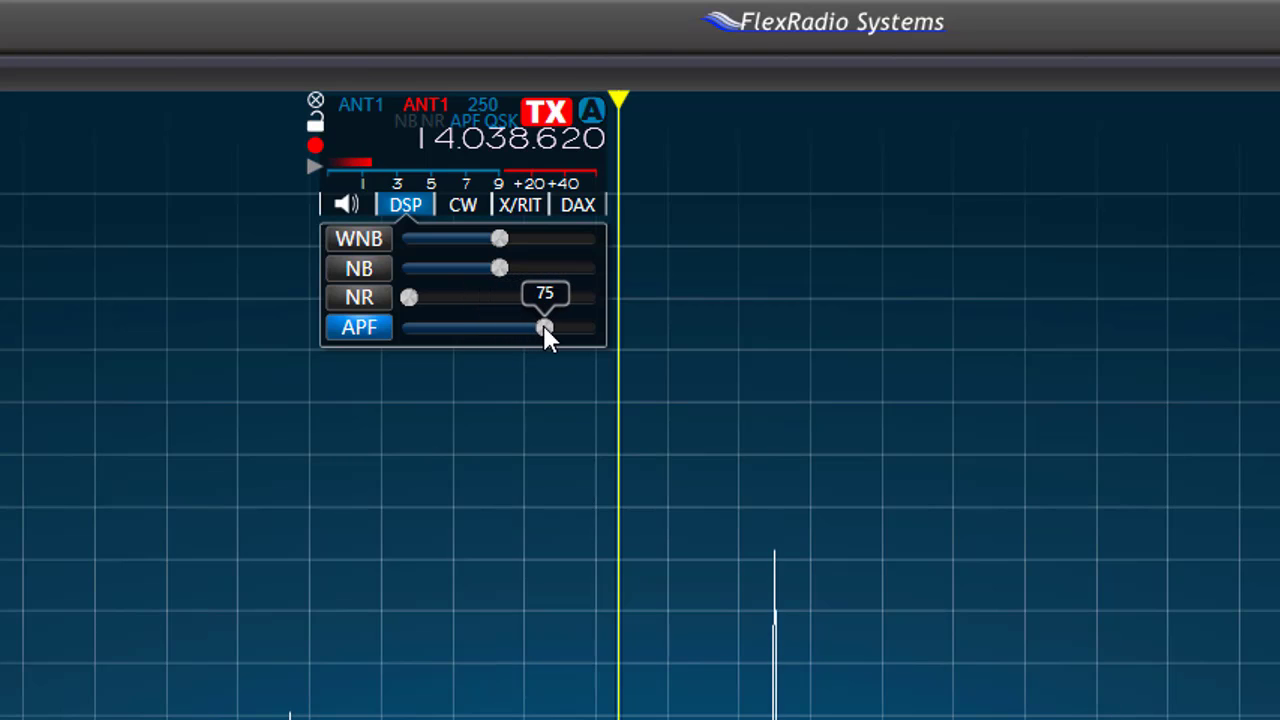
drag(586, 333, 460, 347)
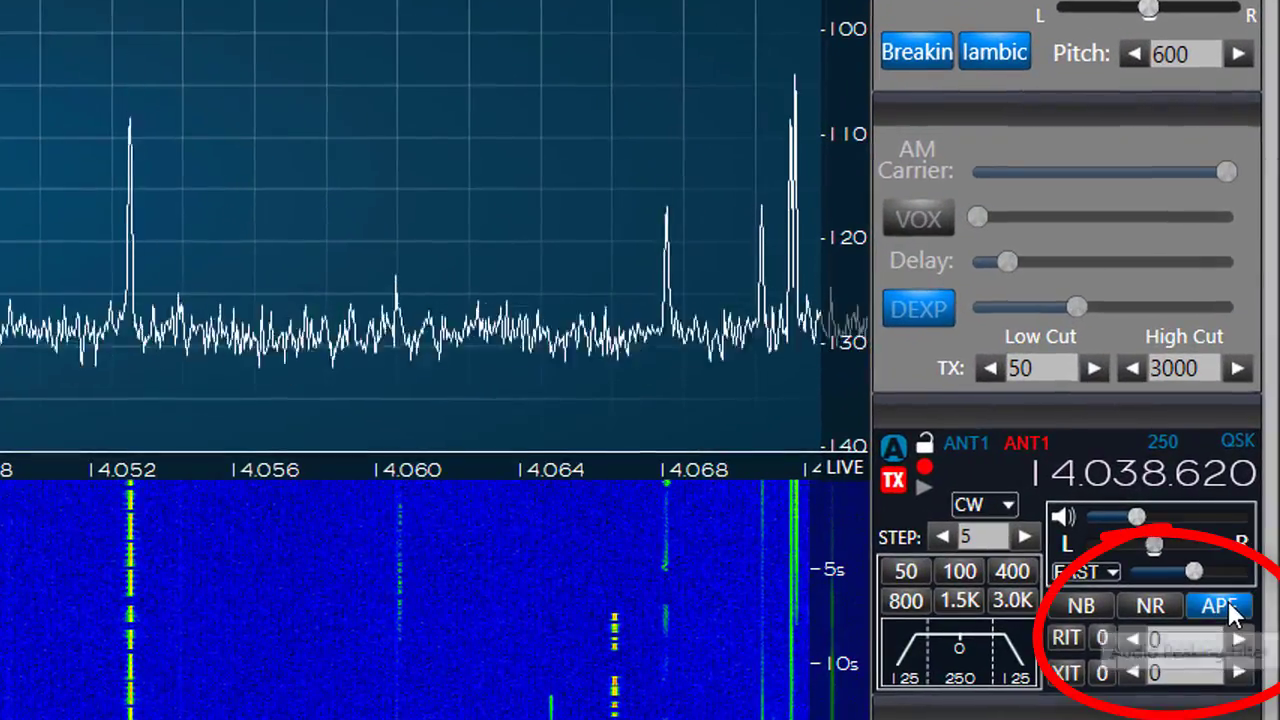
Switch the CW slice's APF off and back on to compare the signal with and without it
click(1231, 596)
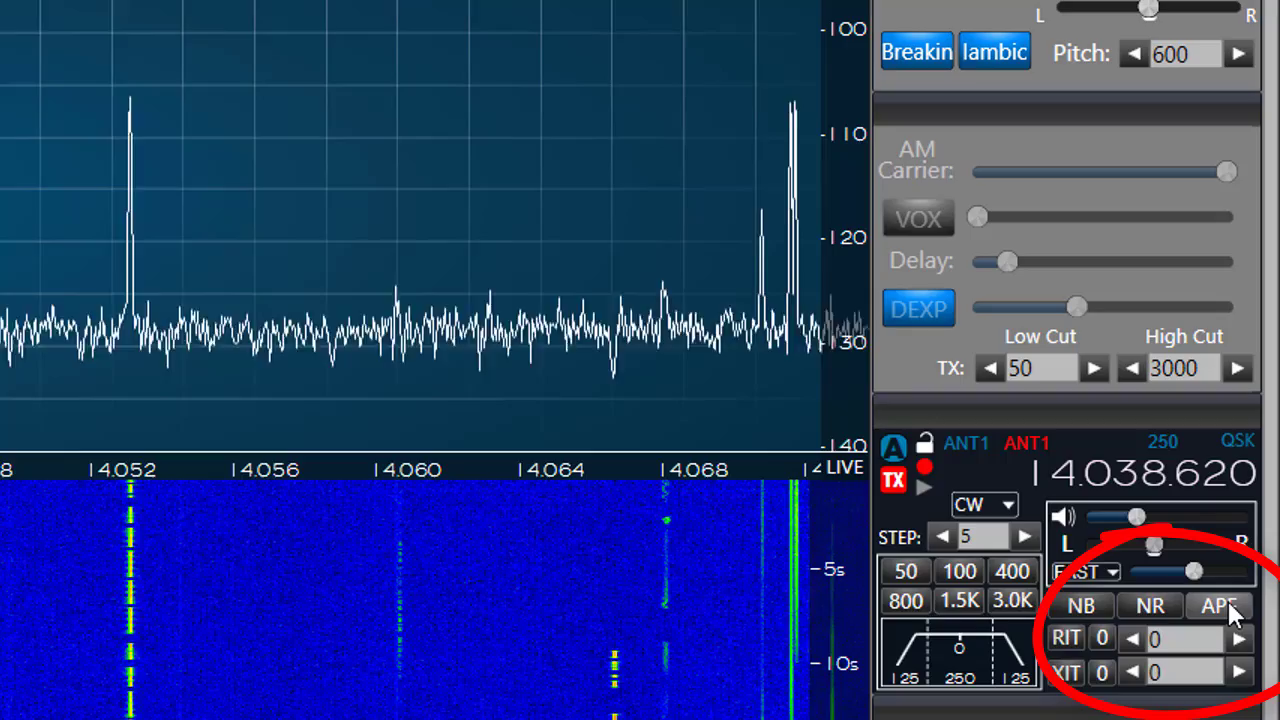
click(1228, 604)
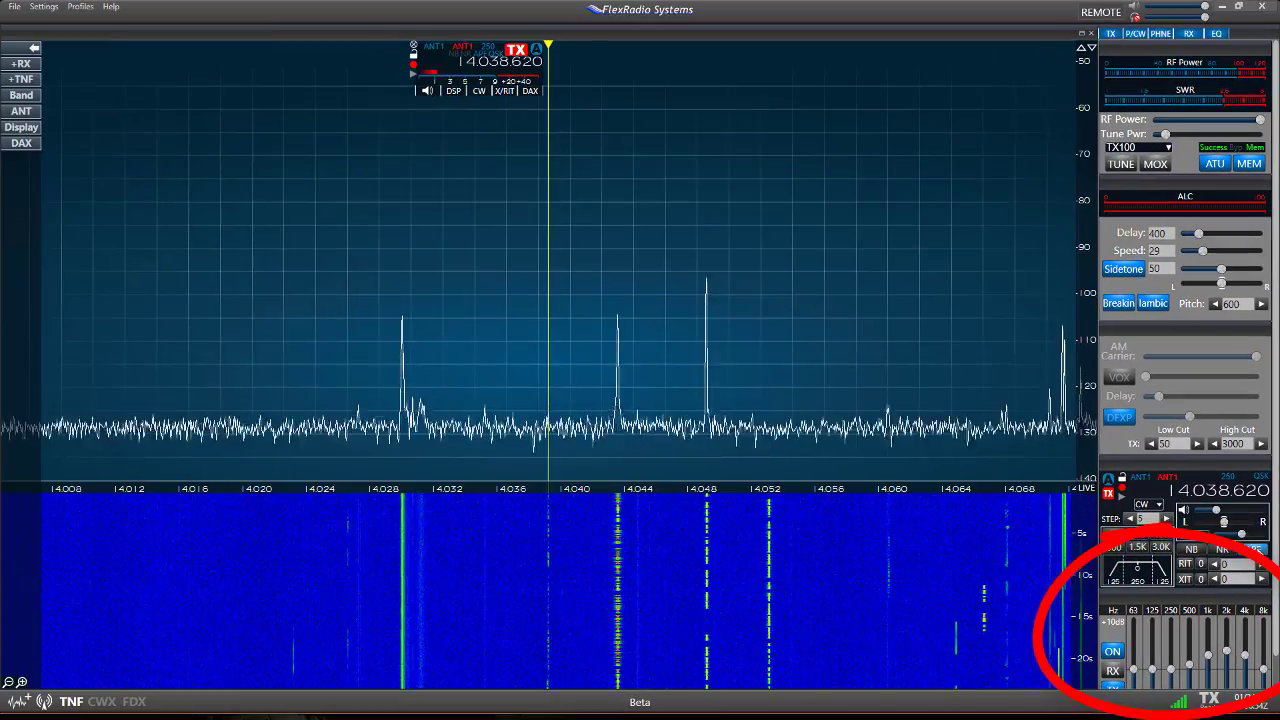